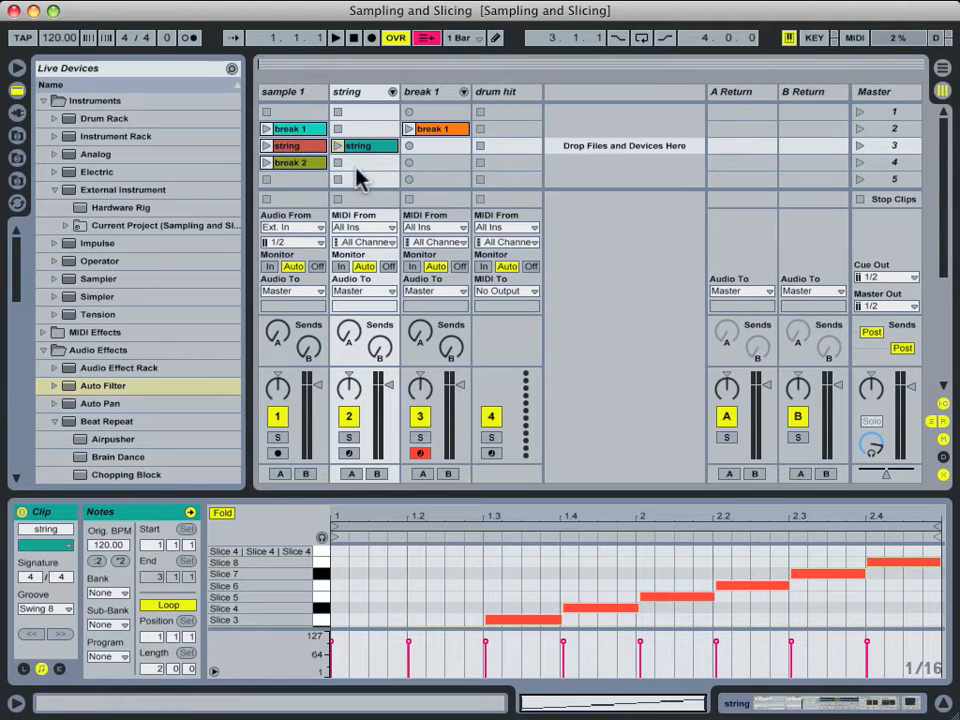
Show the string track's device chain and select its Auto Filter.
click(600, 238)
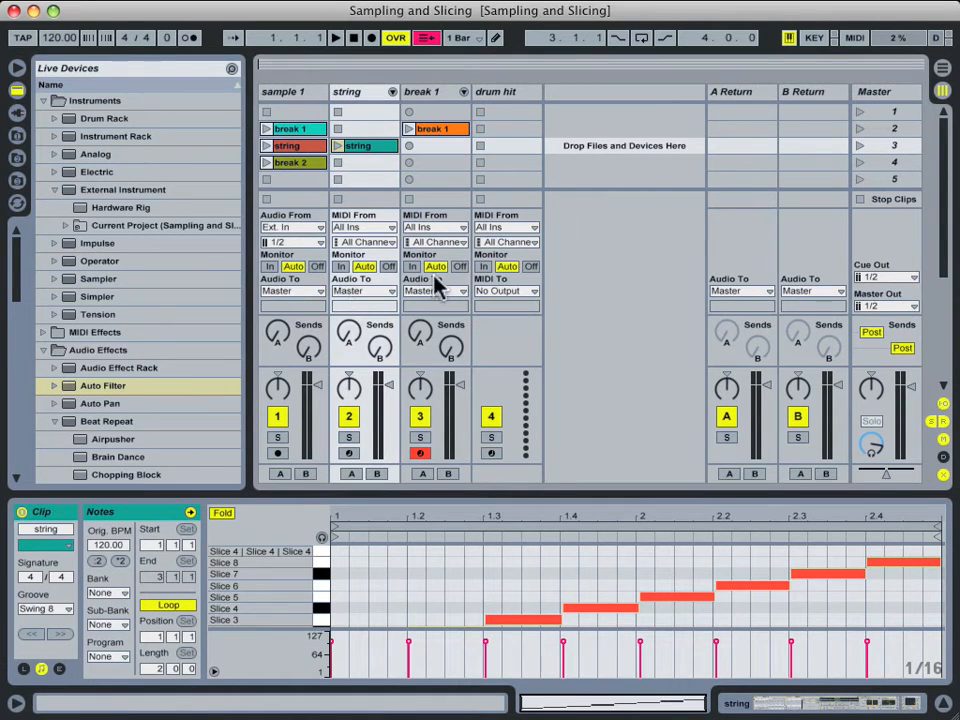
click(613, 292)
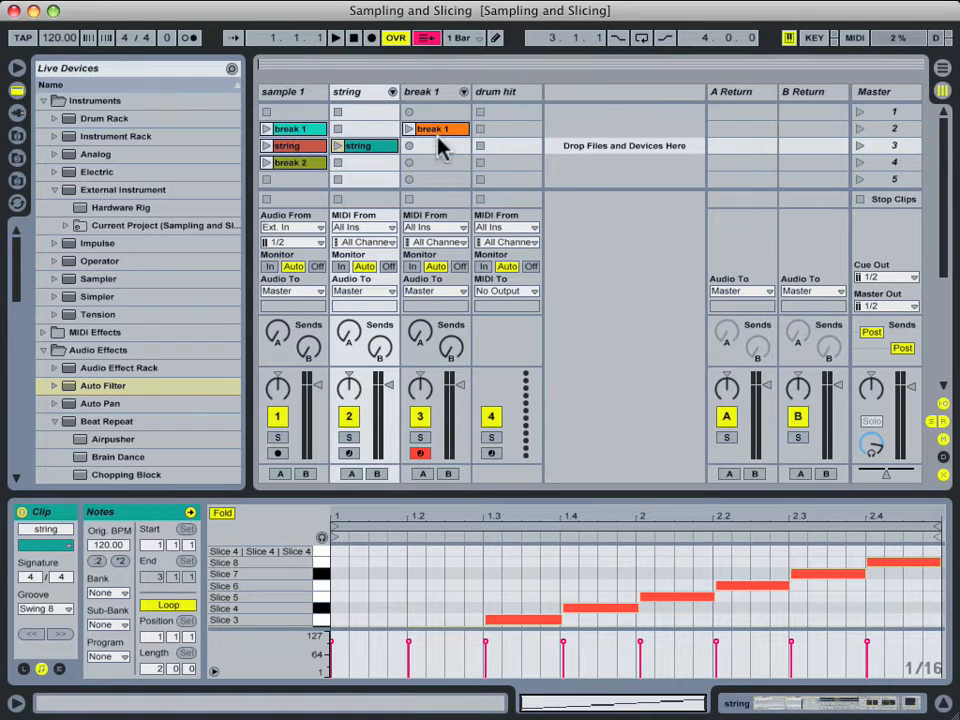
click(360, 94)
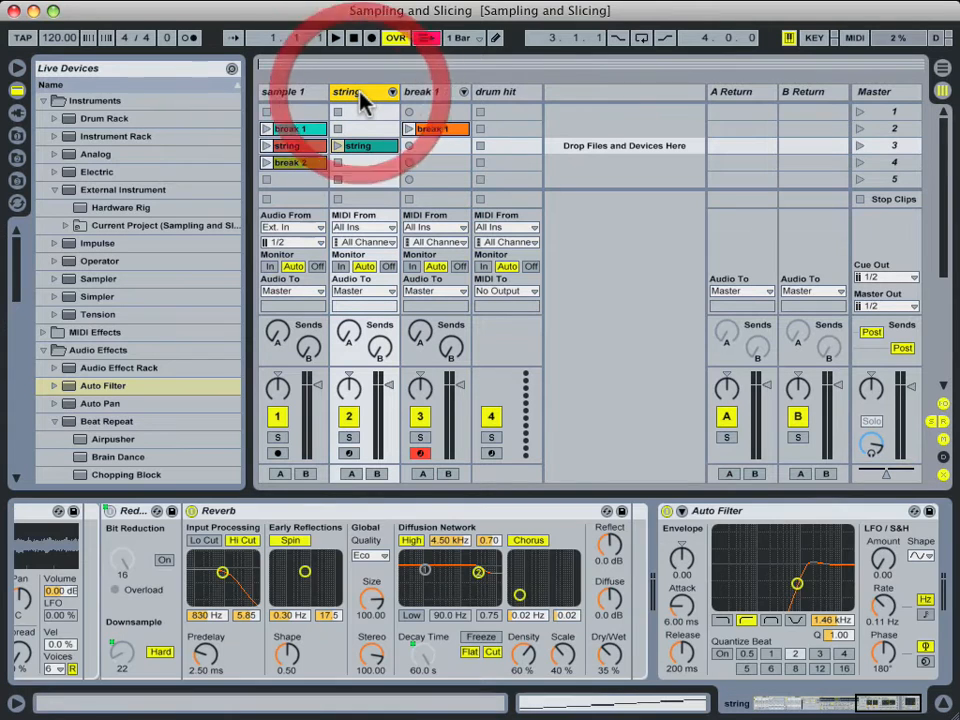
click(884, 702)
click(766, 525)
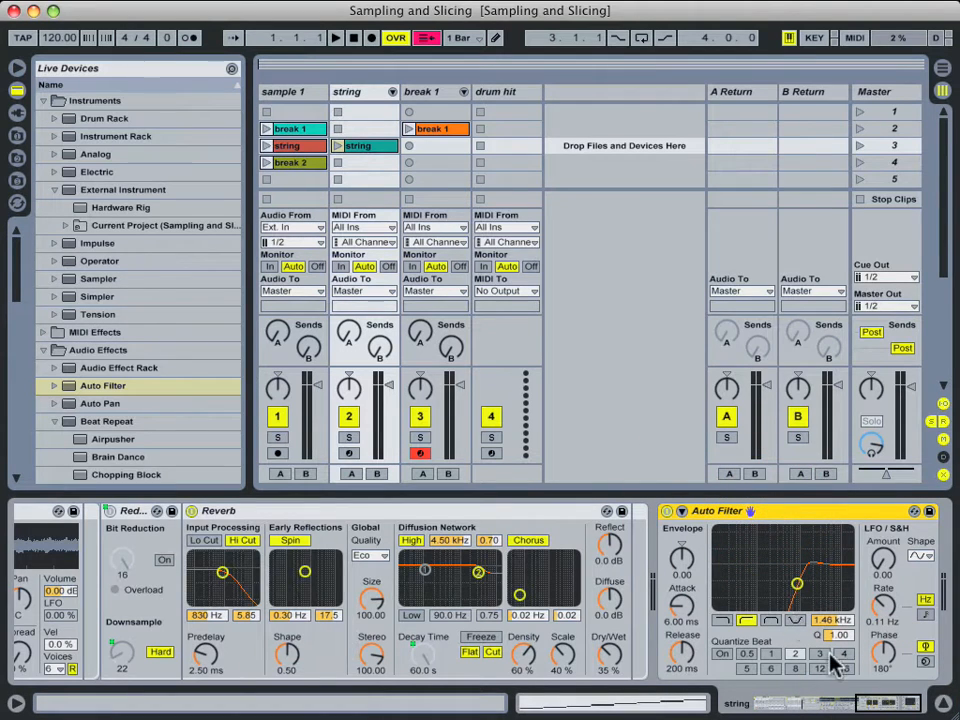
Play the string clip with Auto Filter bypassed then restored, stop it, and select break 1.
click(338, 146)
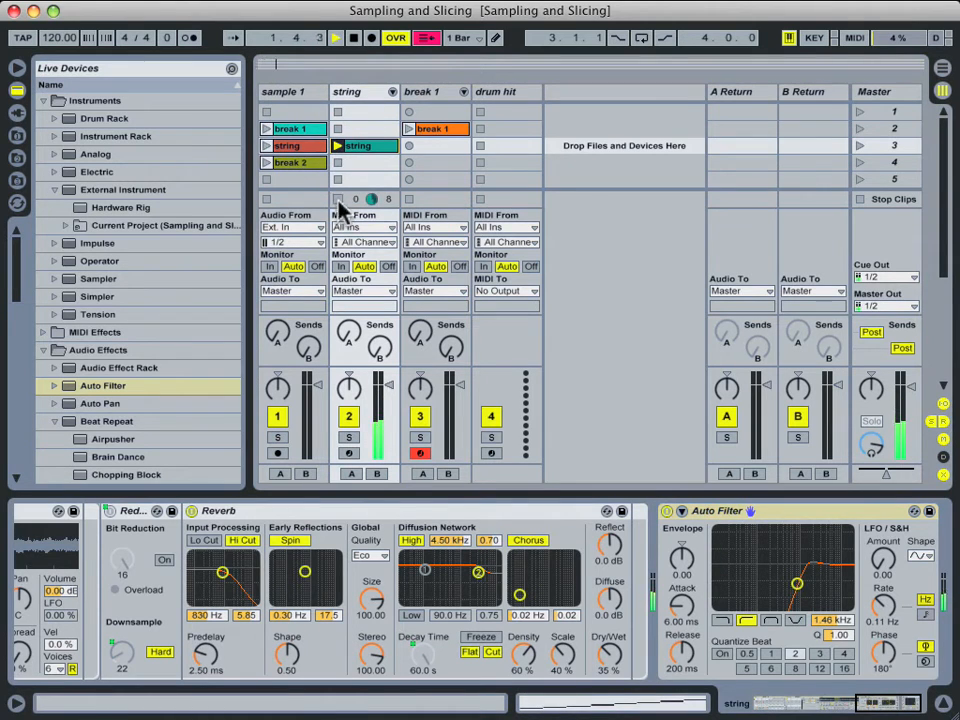
click(666, 512)
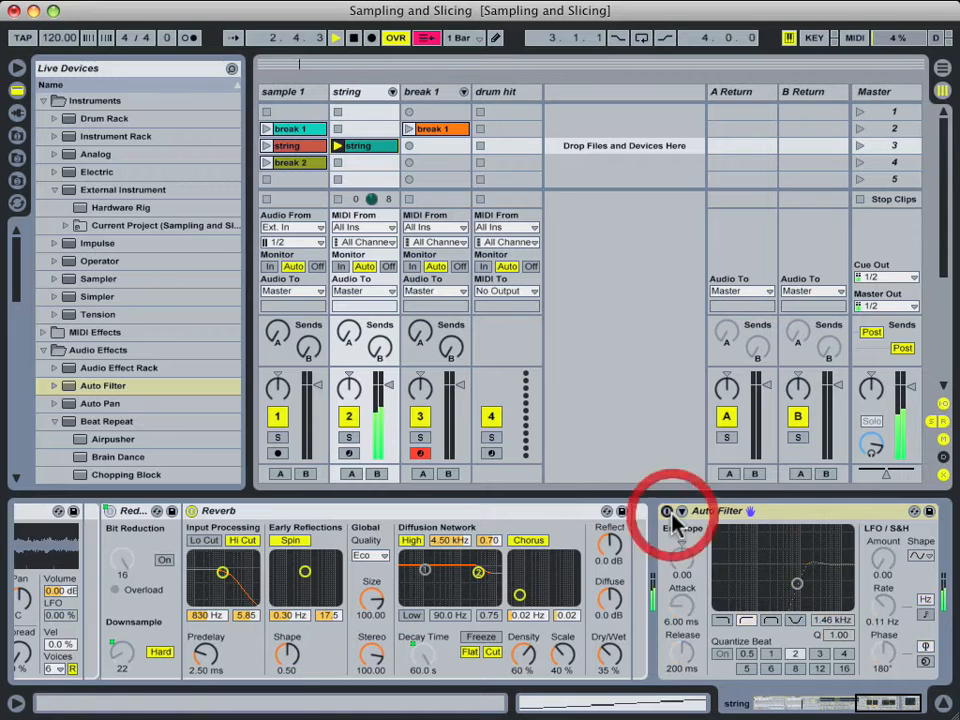
click(666, 512)
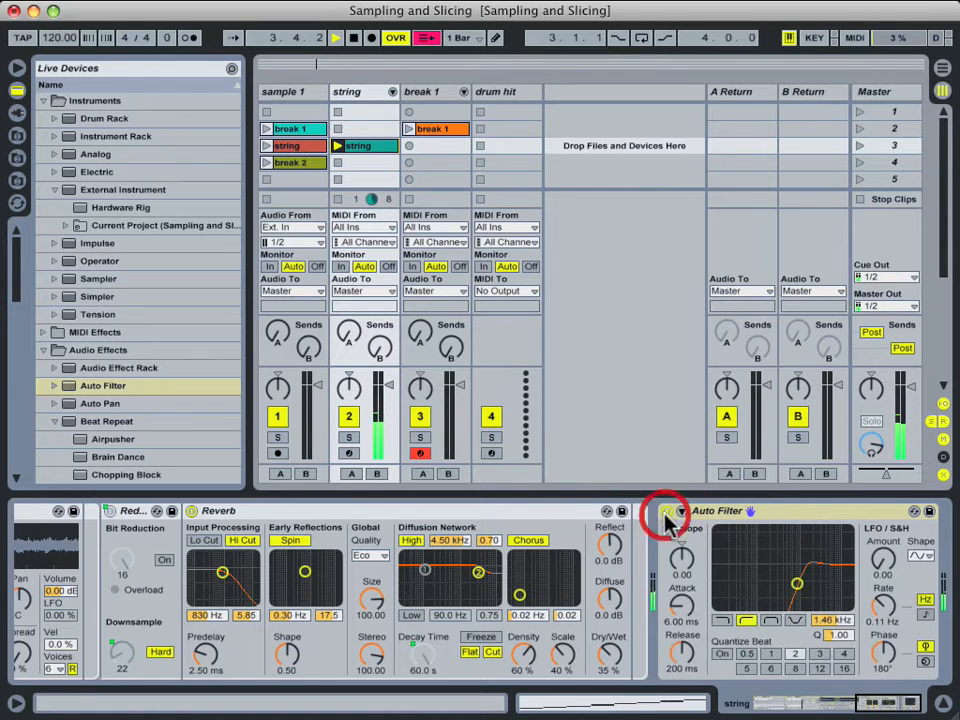
click(338, 200)
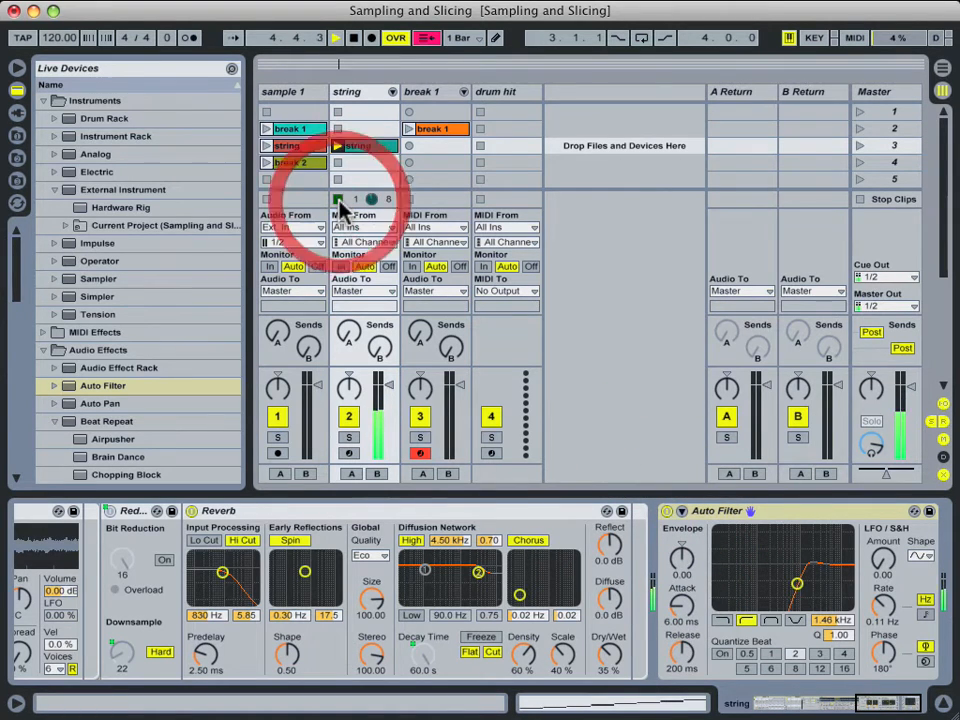
click(367, 93)
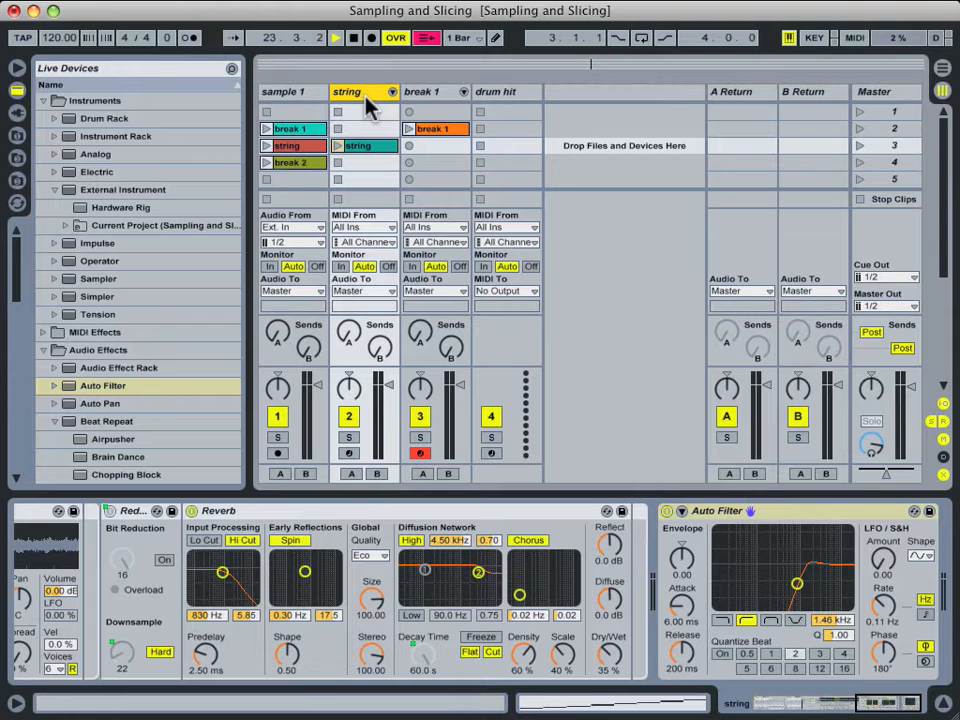
click(435, 93)
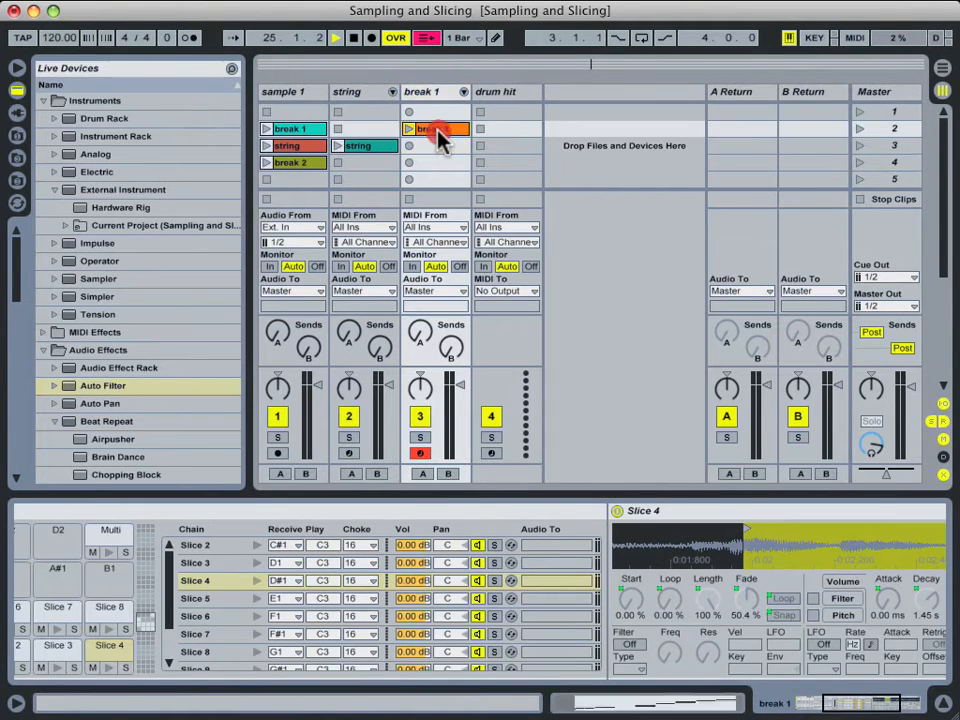
View break 1's notes, then move the string and break 1 clips from slot 2 to slot 1.
click(437, 136)
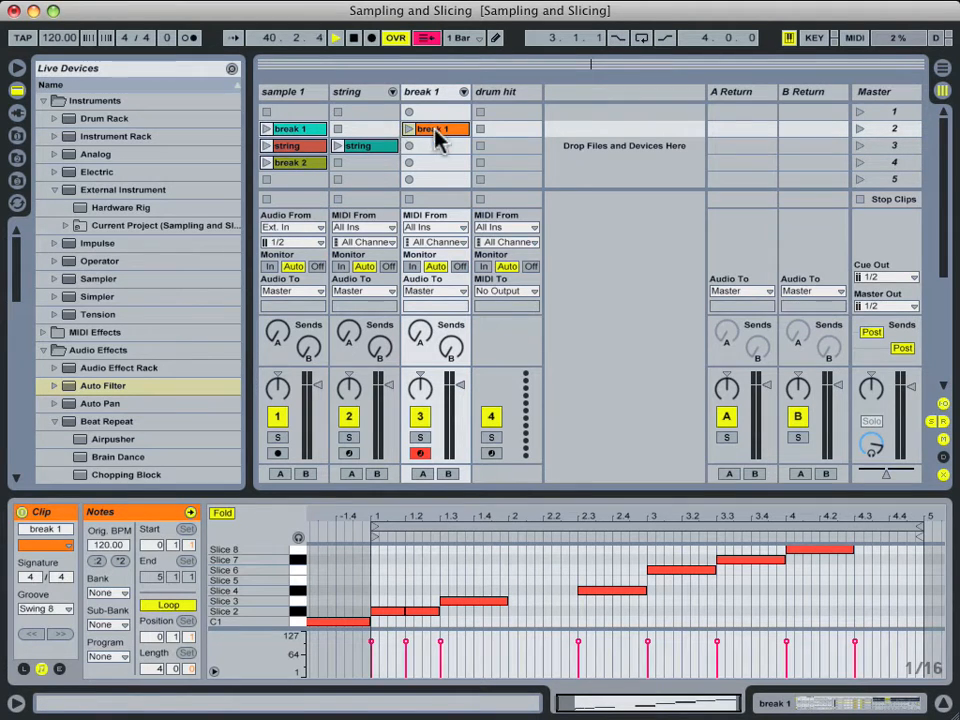
drag(378, 150, 378, 111)
drag(435, 135, 437, 112)
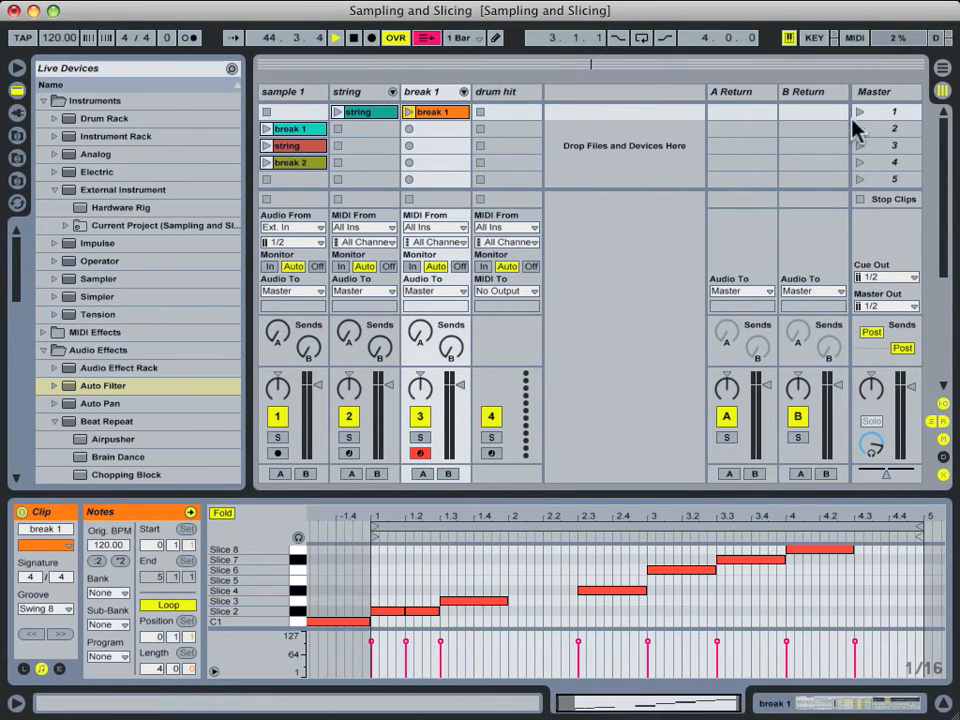
Launch Scene 1 to hear string and break 1 together, then stop with Space.
click(860, 113)
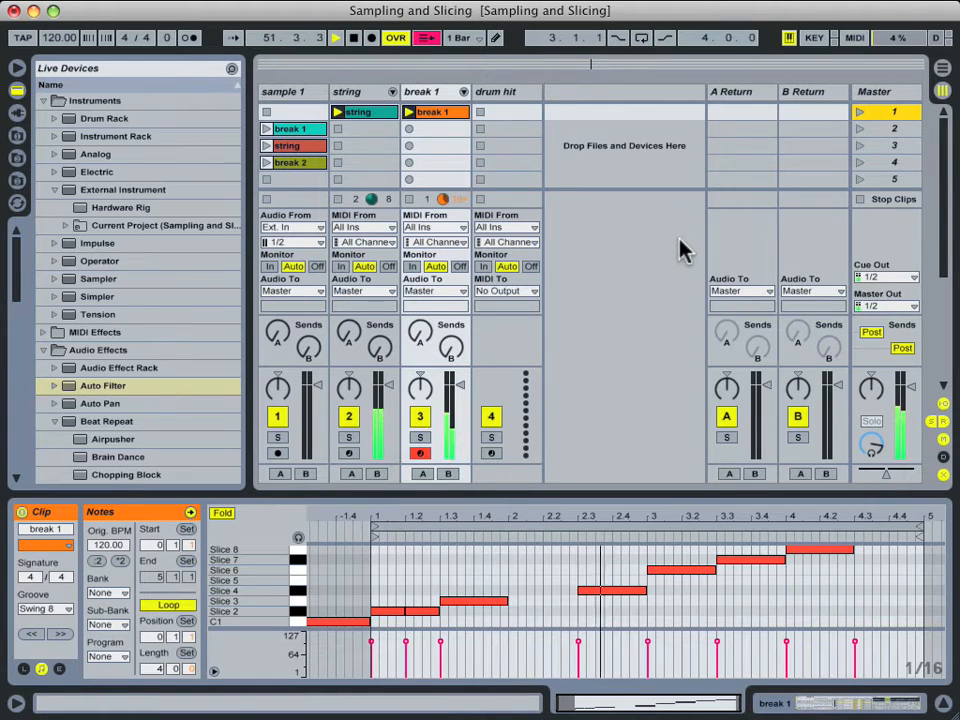
key(space)
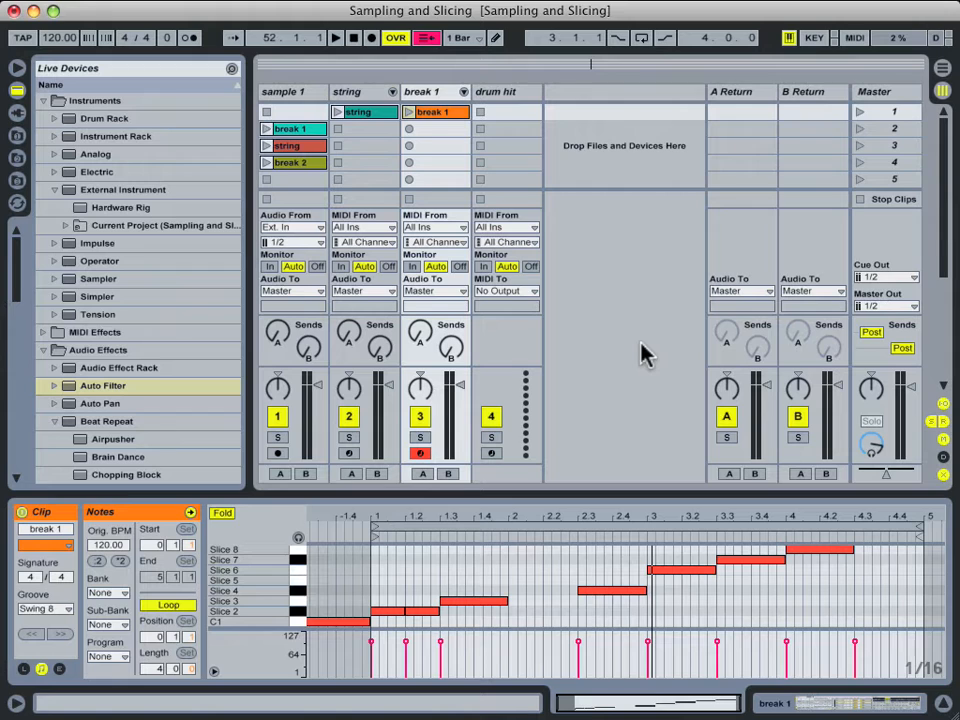
Insert an audio track named 'resample' with Audio From set to Resampling.
click(641, 353)
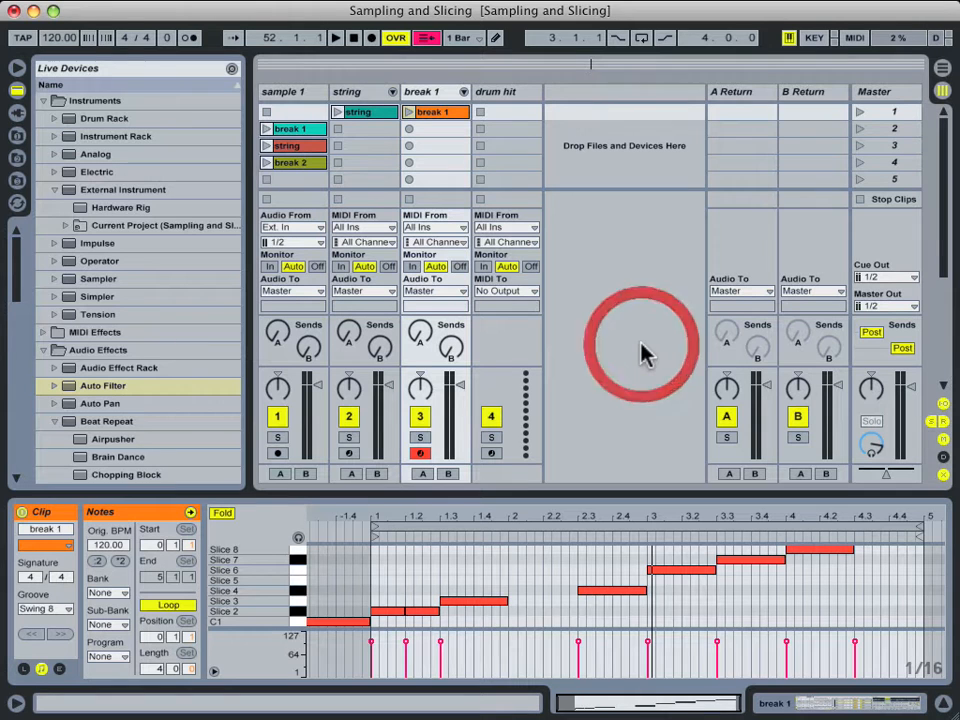
key(super+t)
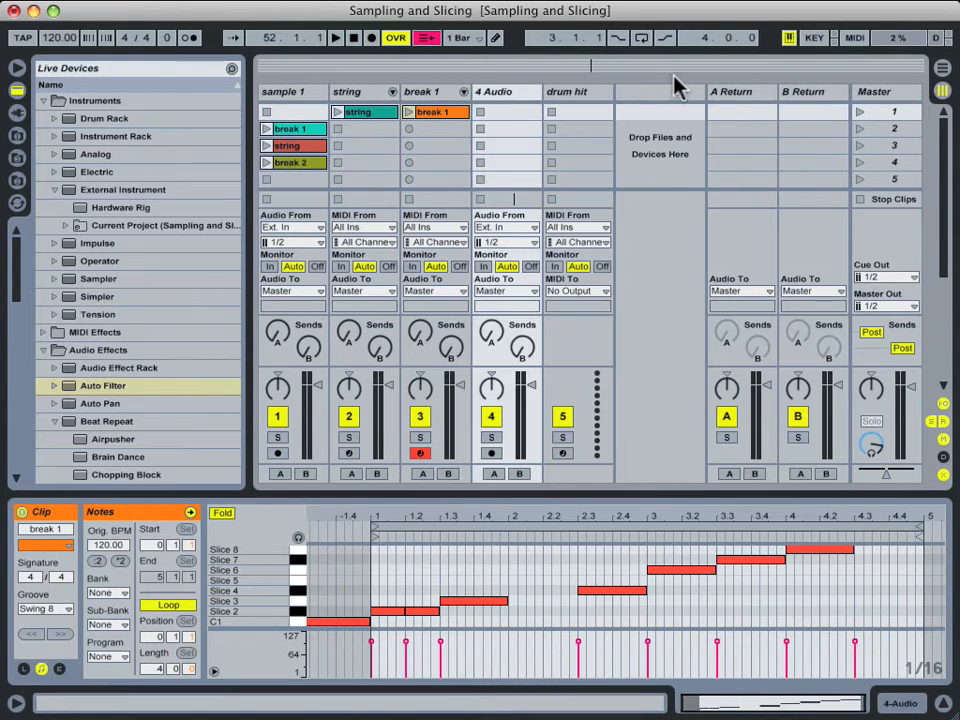
click(518, 100)
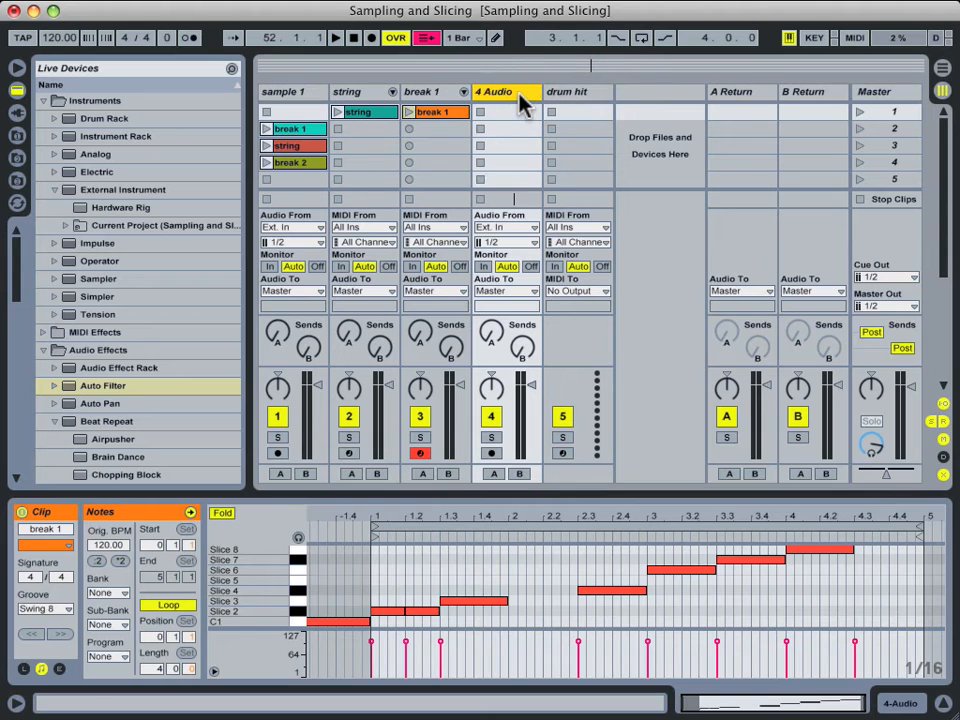
text(resample)
key(Return)
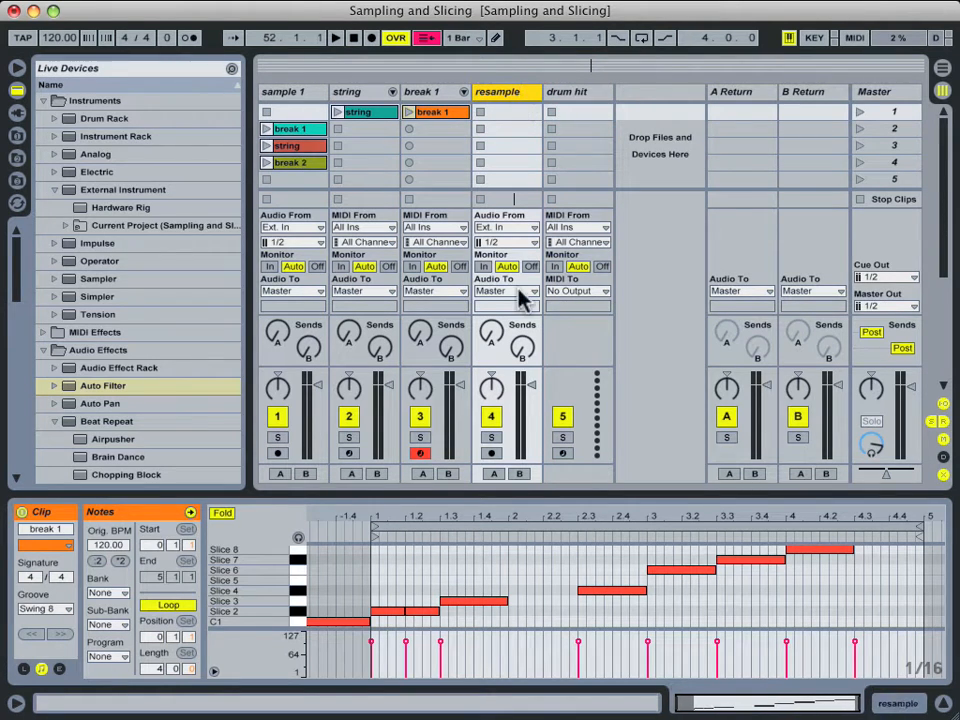
click(514, 228)
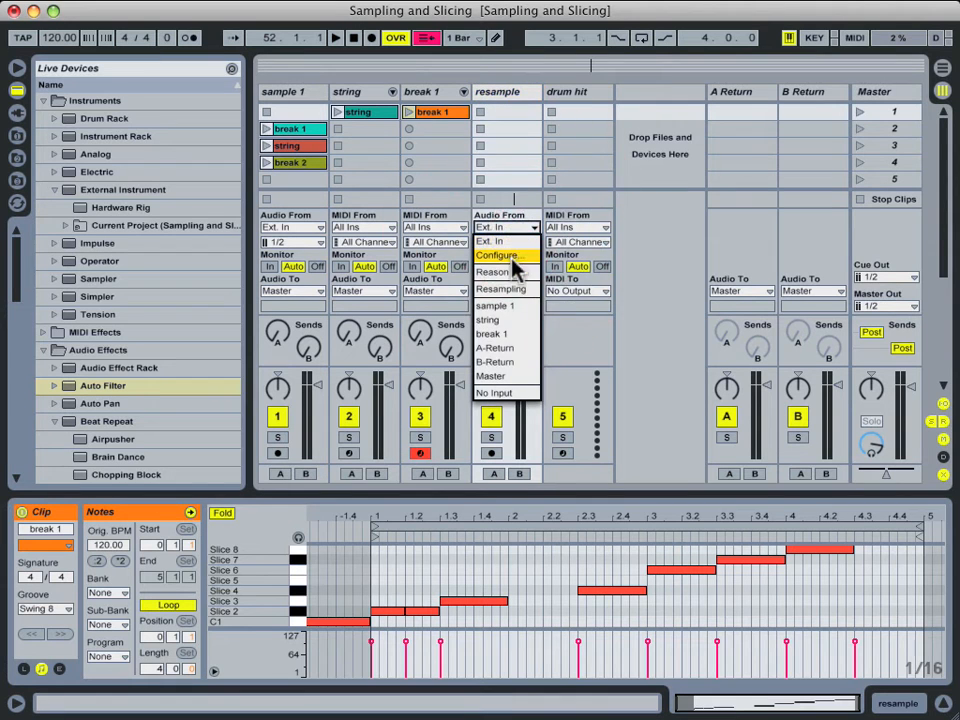
click(515, 290)
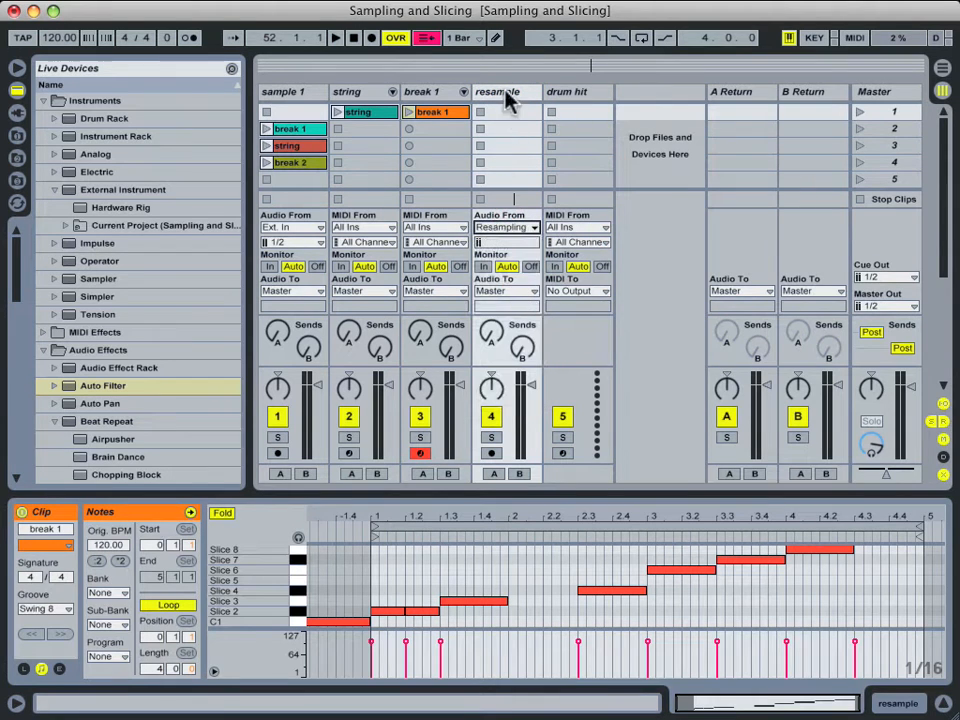
click(507, 93)
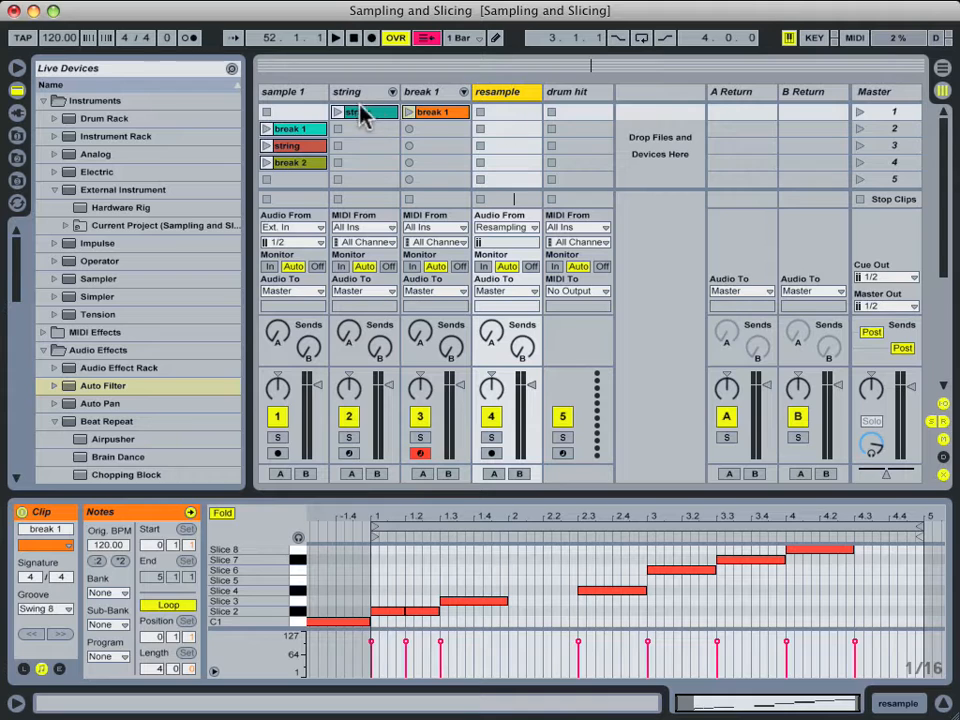
Arm the resample track, launch Scene 1, and record into resample's first clip slot.
click(493, 456)
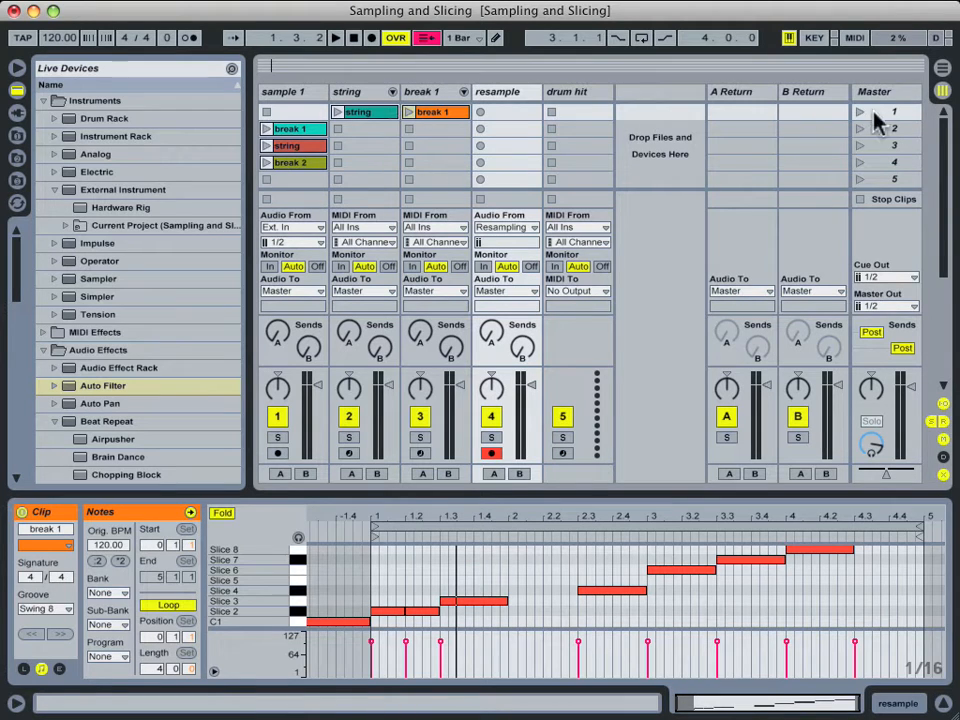
click(862, 113)
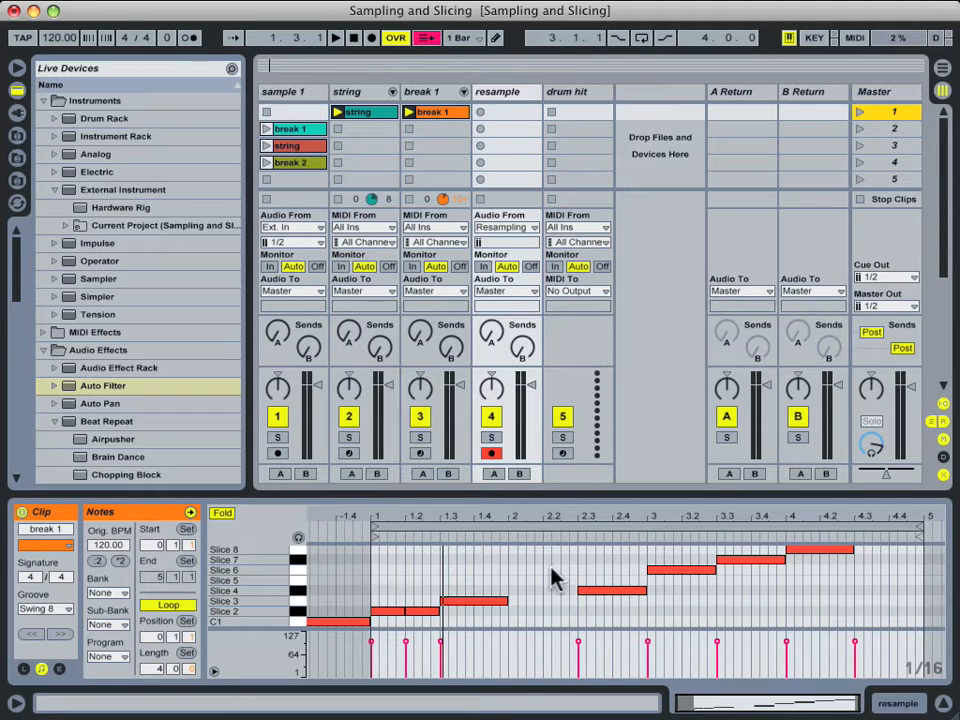
click(481, 112)
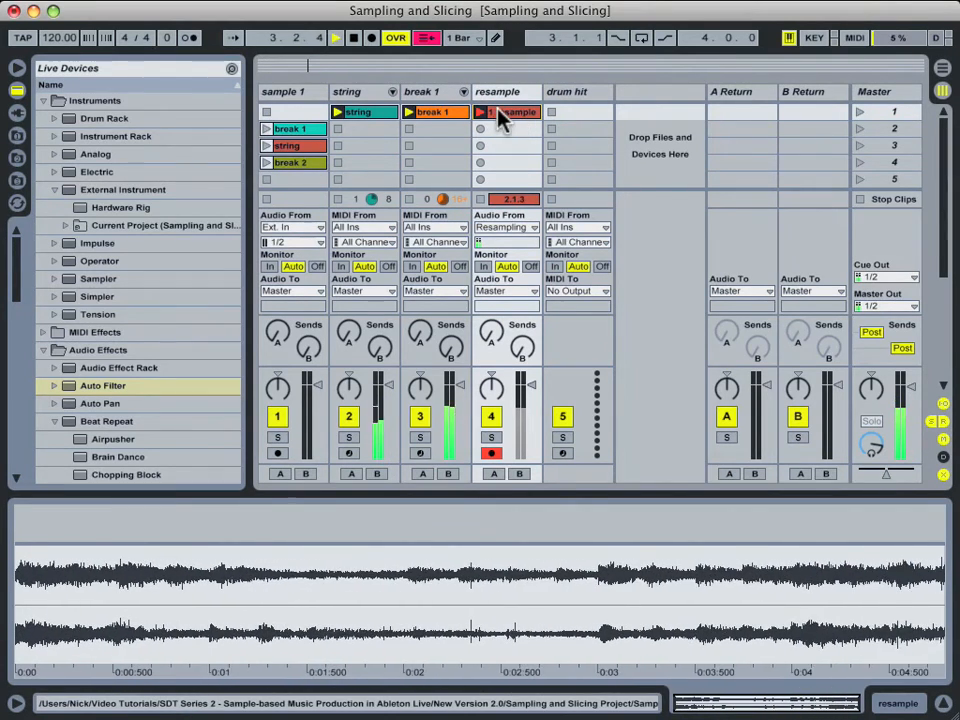
End the 1 resample recording, replay the clip, then stop all clips.
click(479, 114)
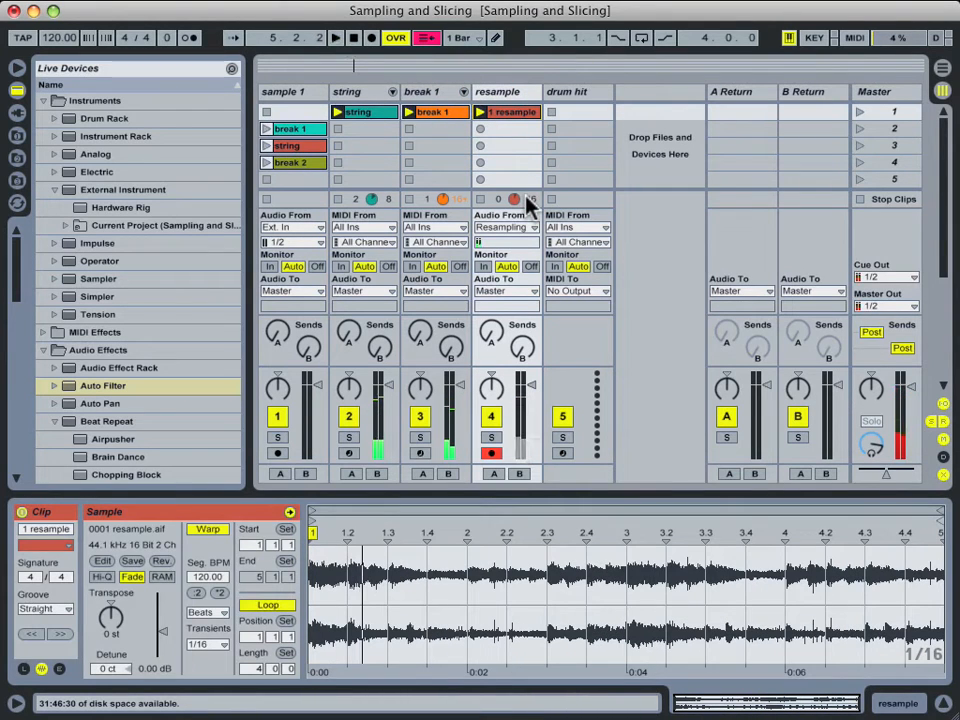
click(481, 111)
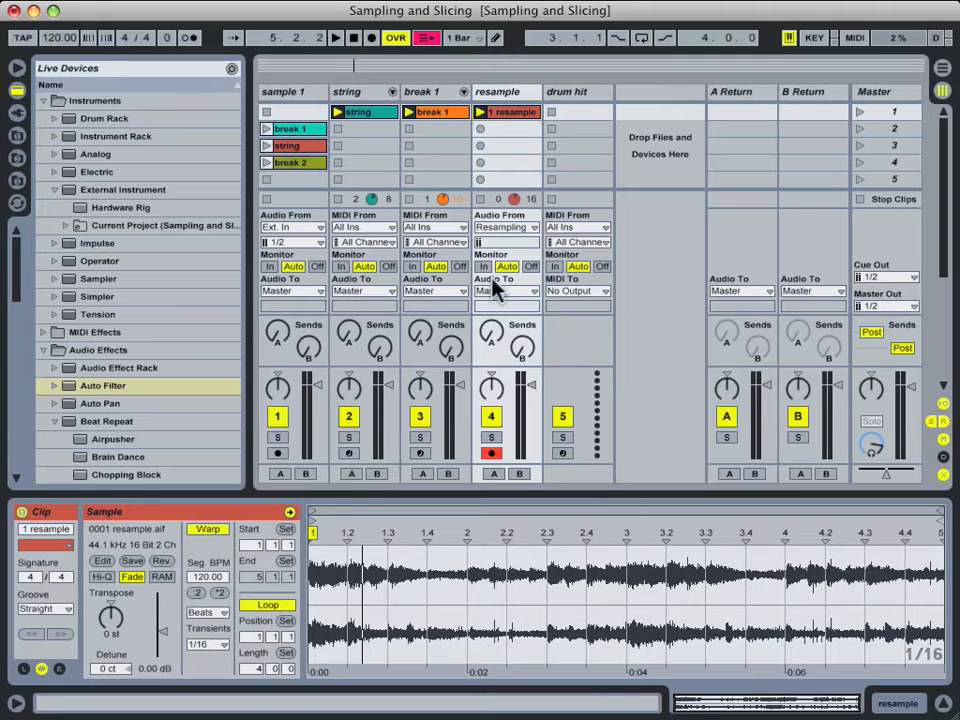
click(860, 200)
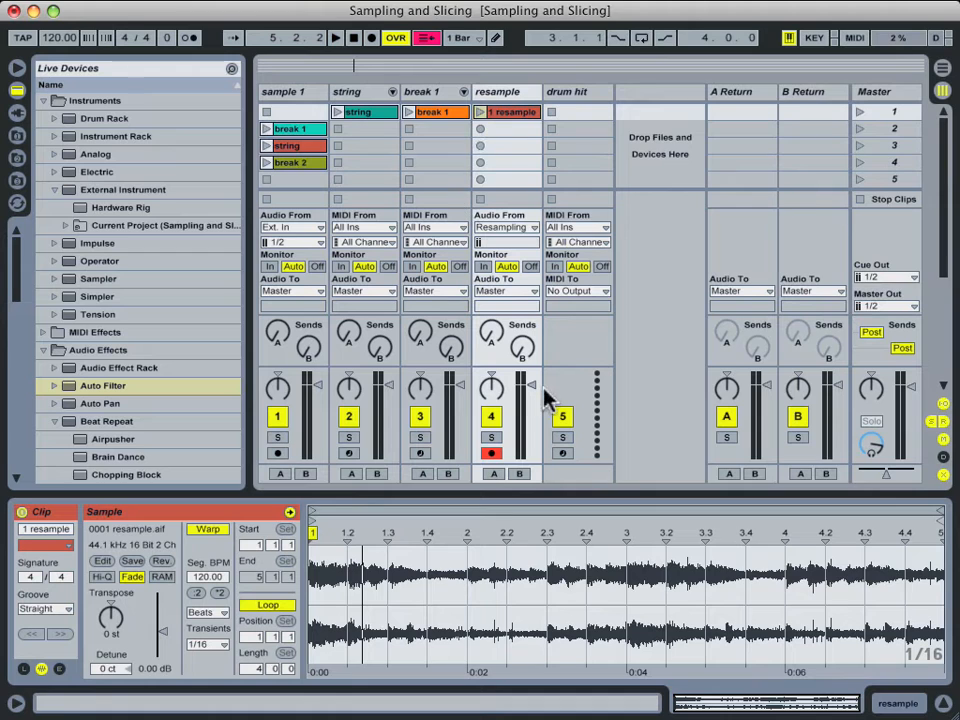
Audition the 1 resample clip on its own, then stop it.
click(485, 116)
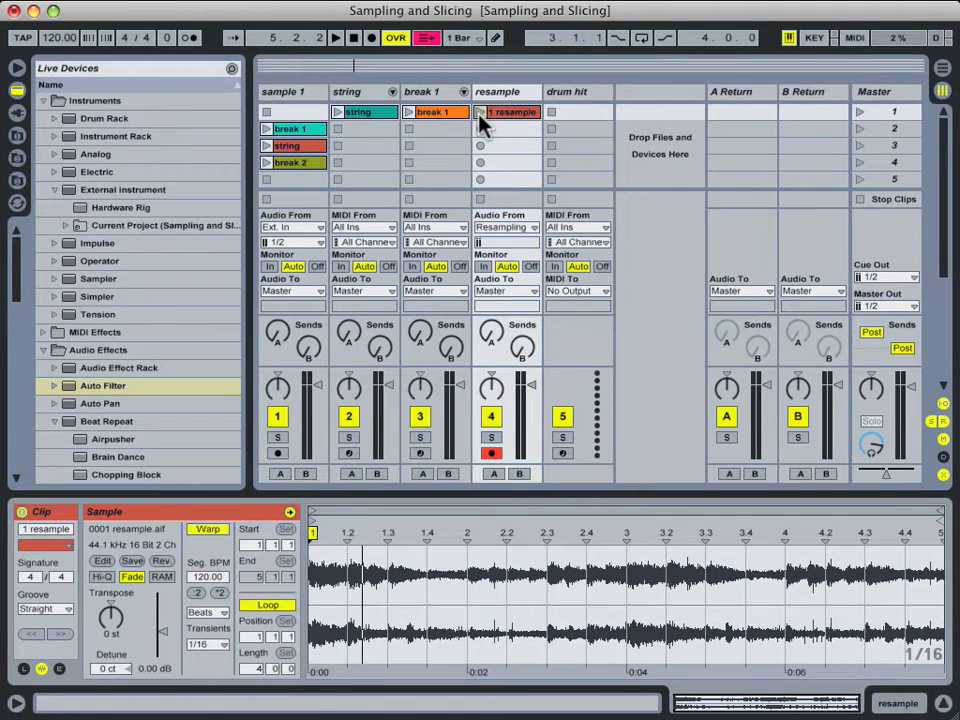
click(481, 113)
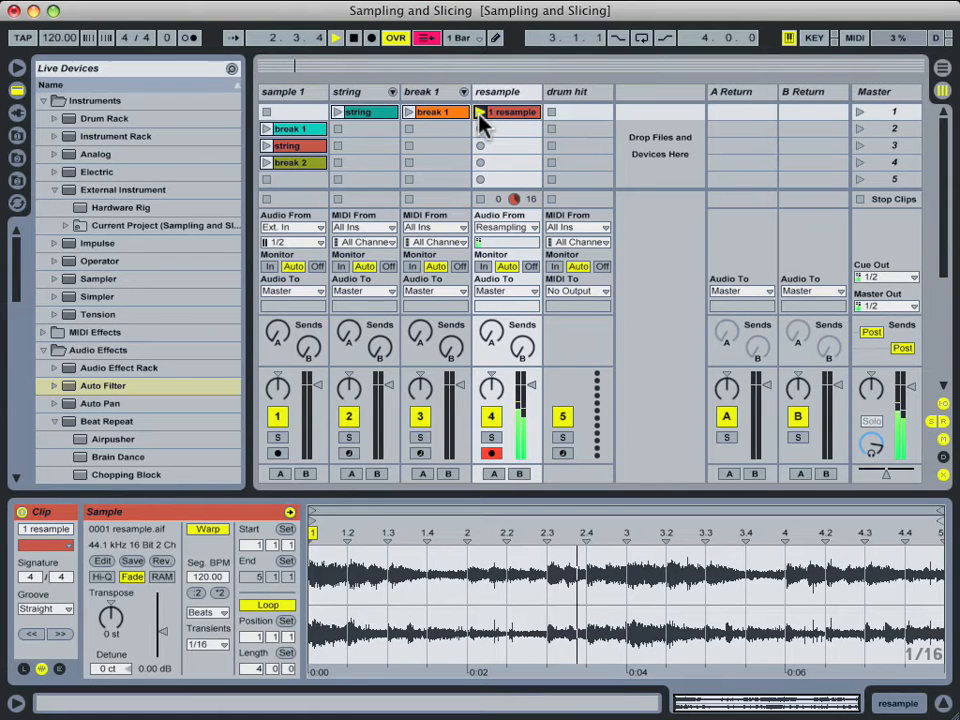
key(space)
click(483, 199)
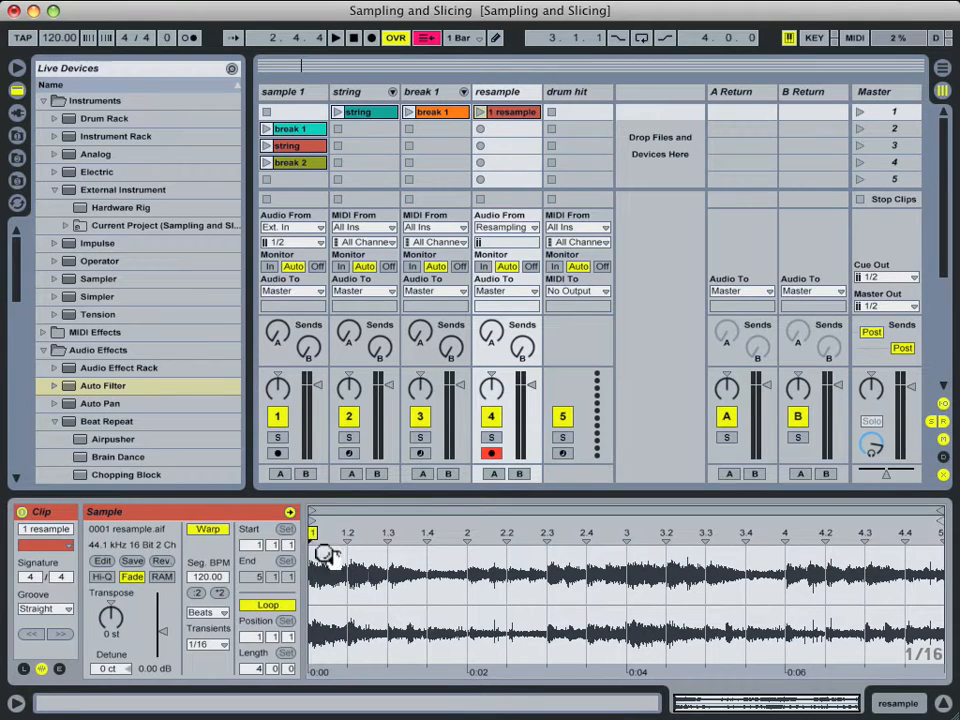
Add warp markers at 1.3, 2.3, 4, 4.3 and 5 on the 1 resample waveform.
double_click(388, 534)
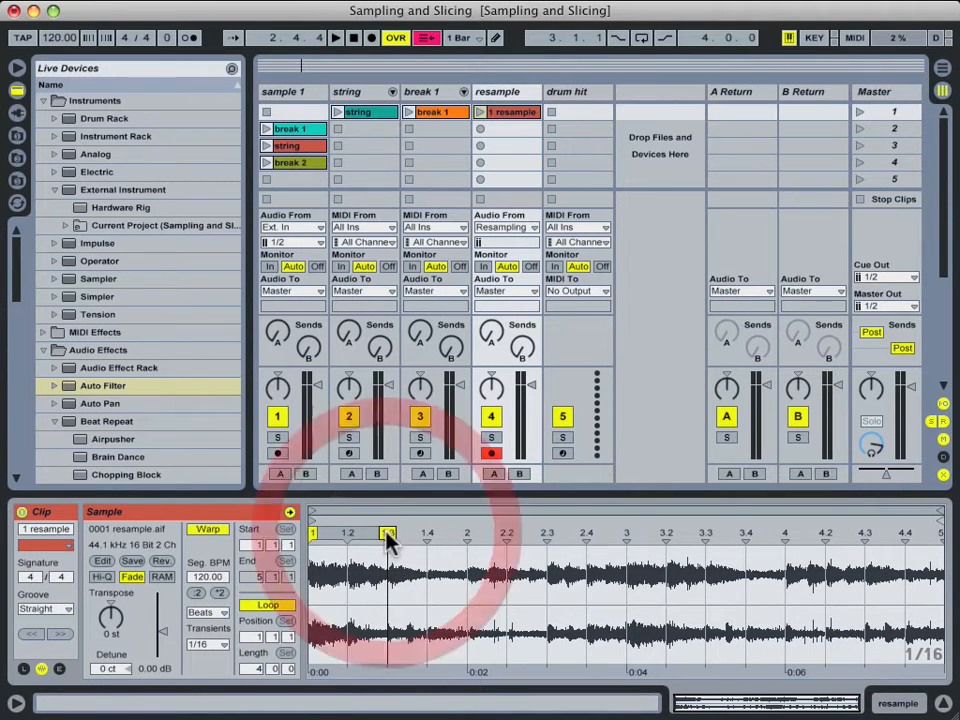
double_click(547, 534)
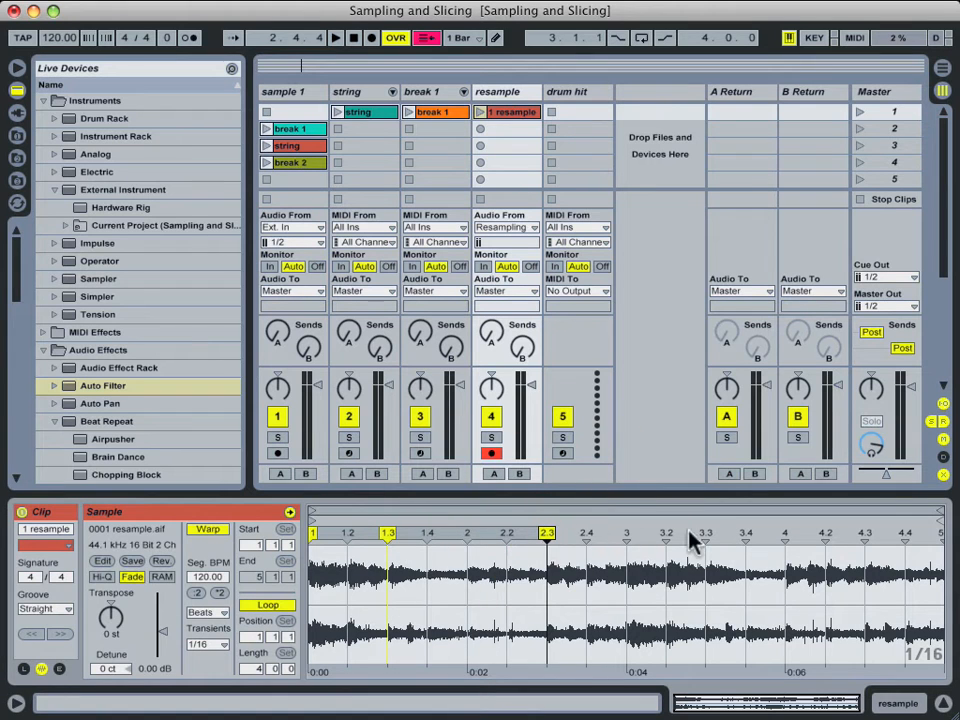
double_click(785, 534)
click(786, 534)
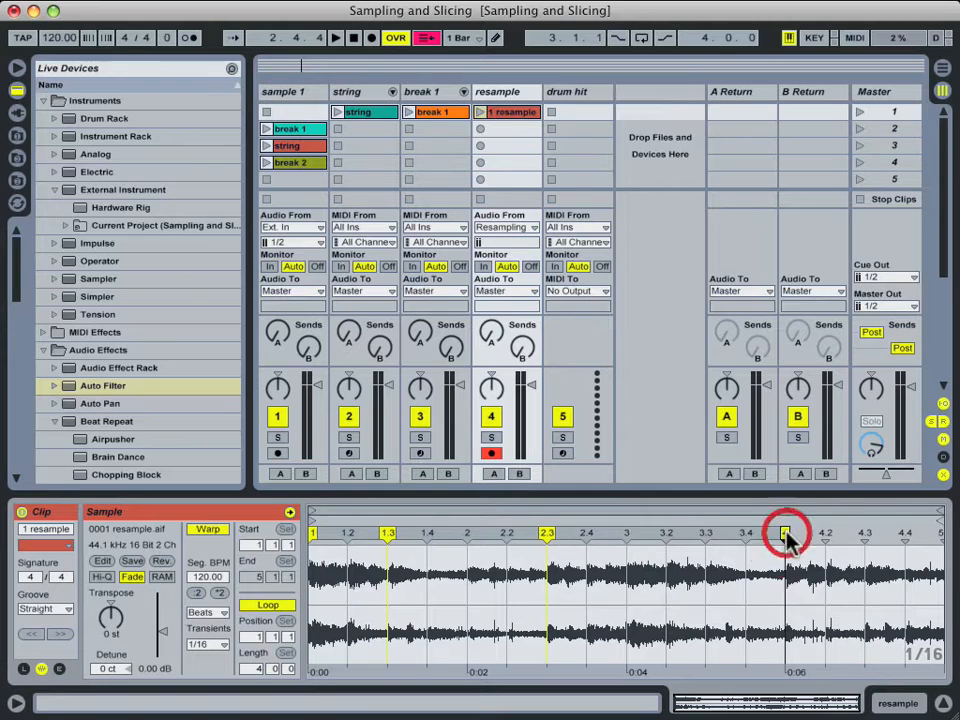
double_click(866, 533)
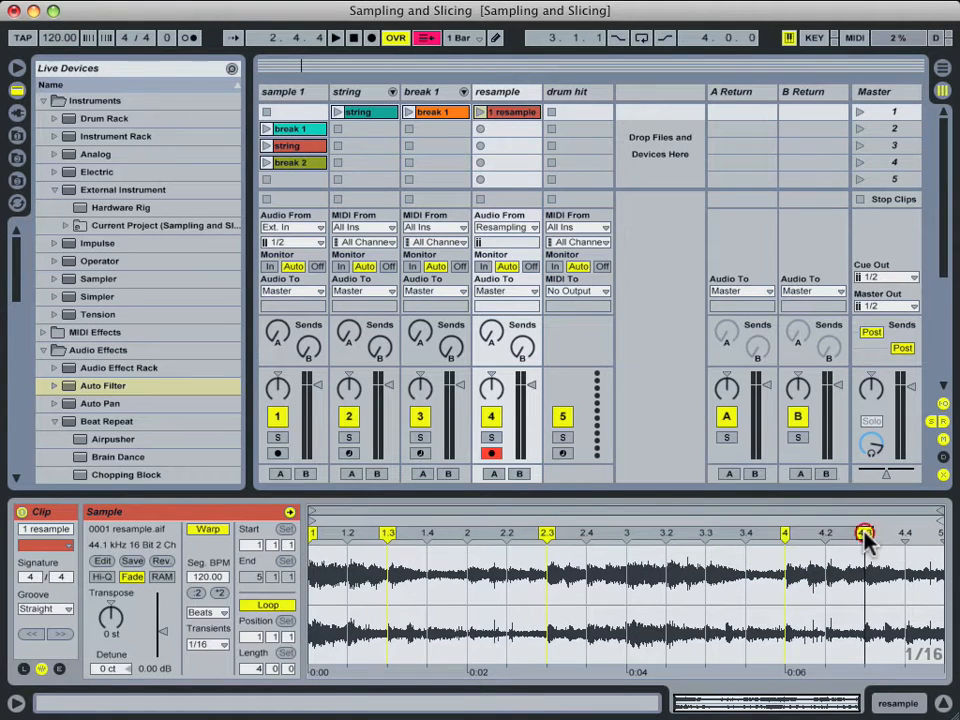
double_click(941, 533)
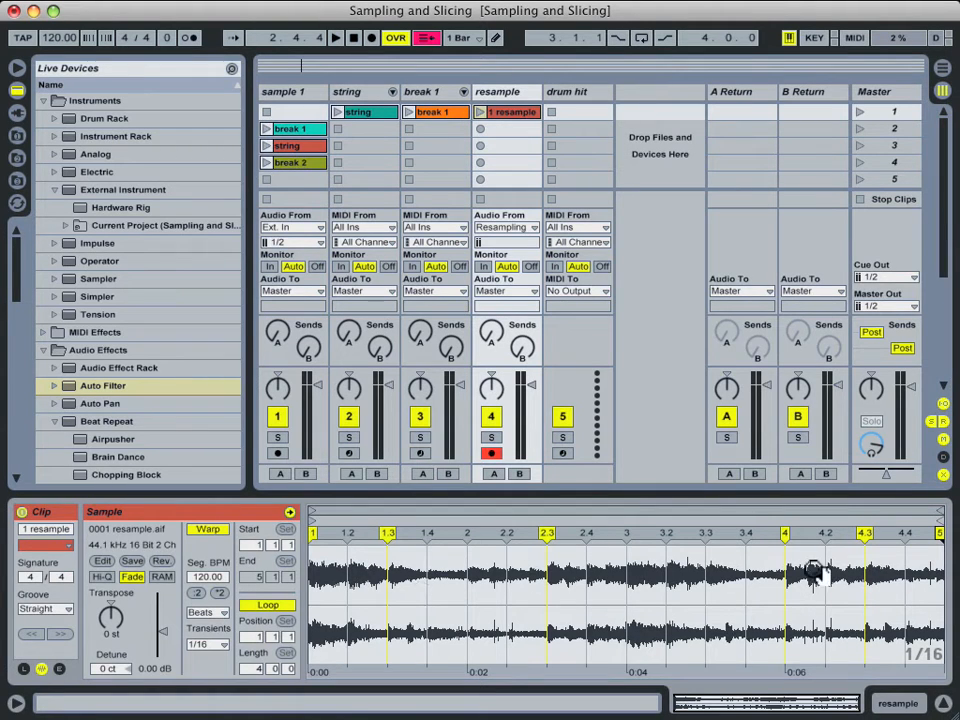
right_click(387, 585)
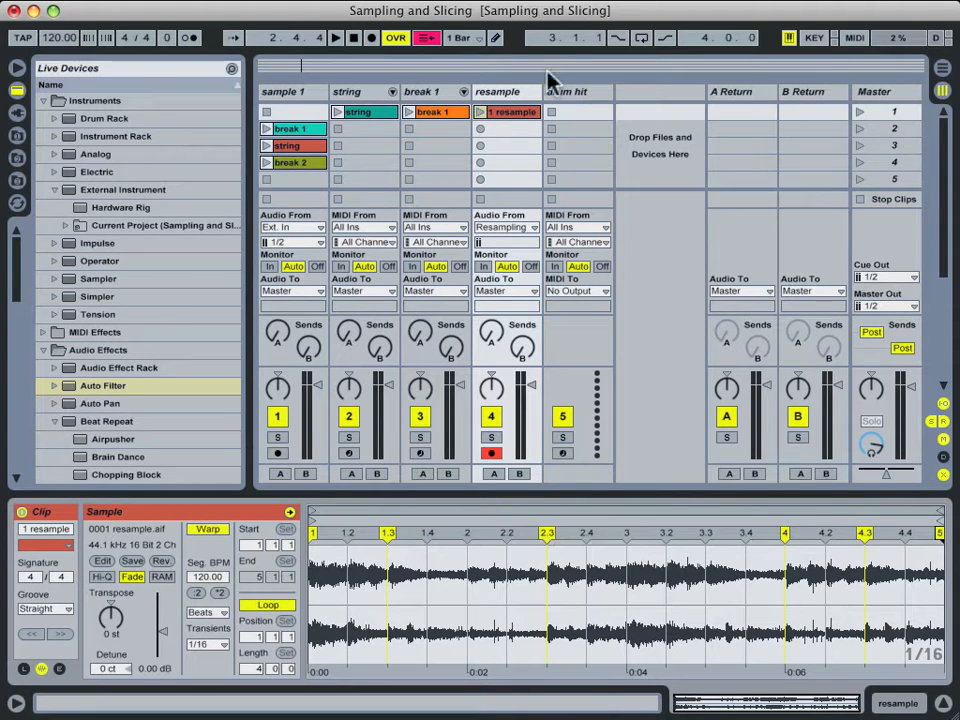
Slice 1 resample to a new MIDI track, one slice per warp marker, and audition Slice 5.
right_click(522, 112)
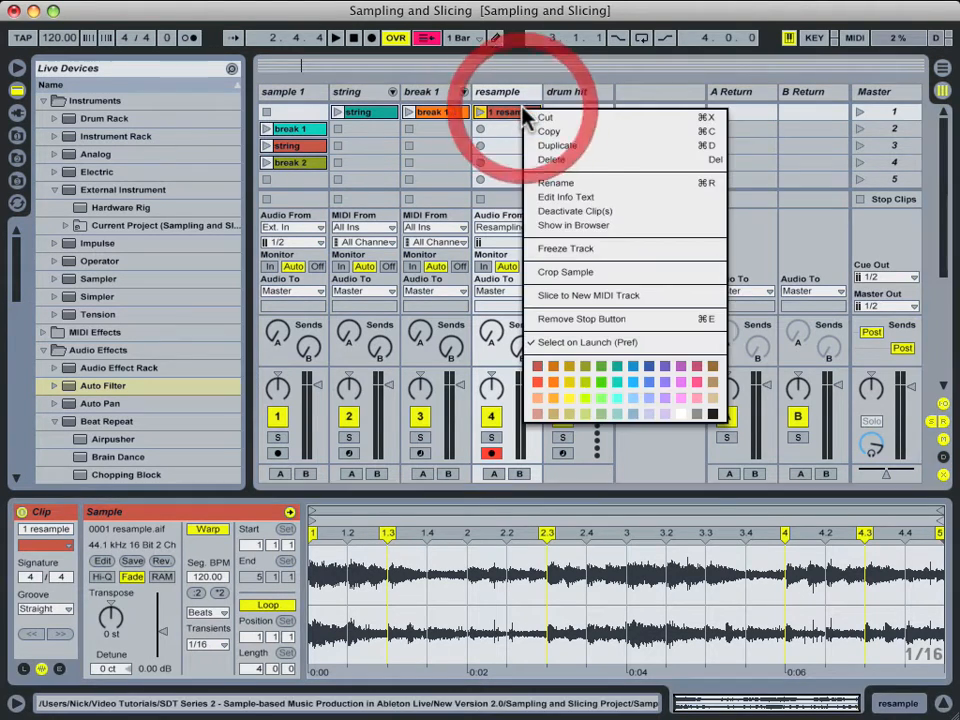
click(572, 296)
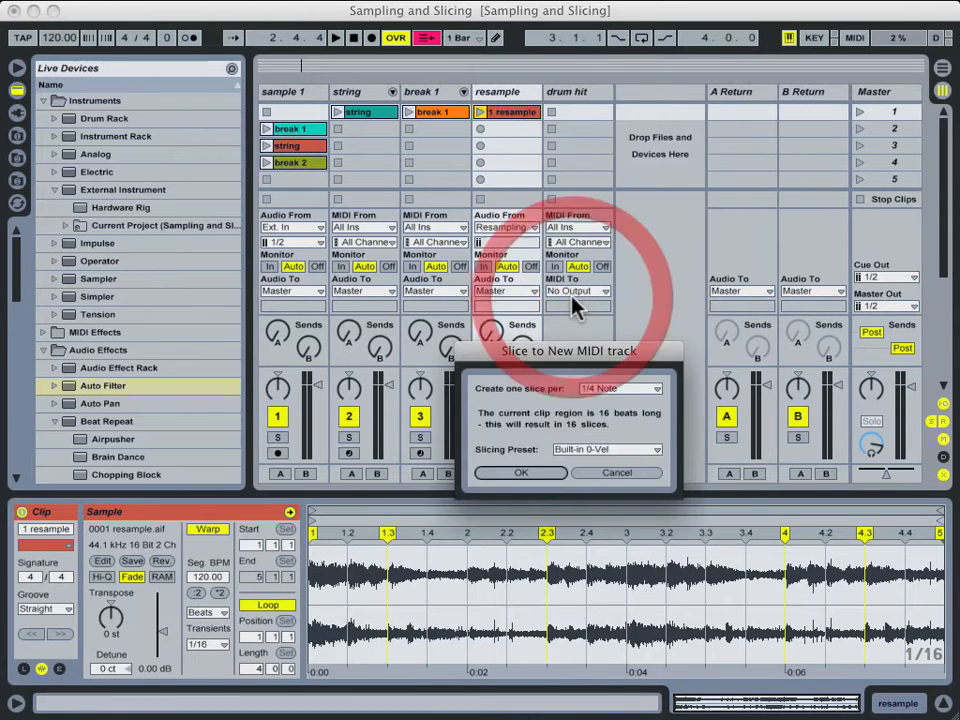
click(622, 388)
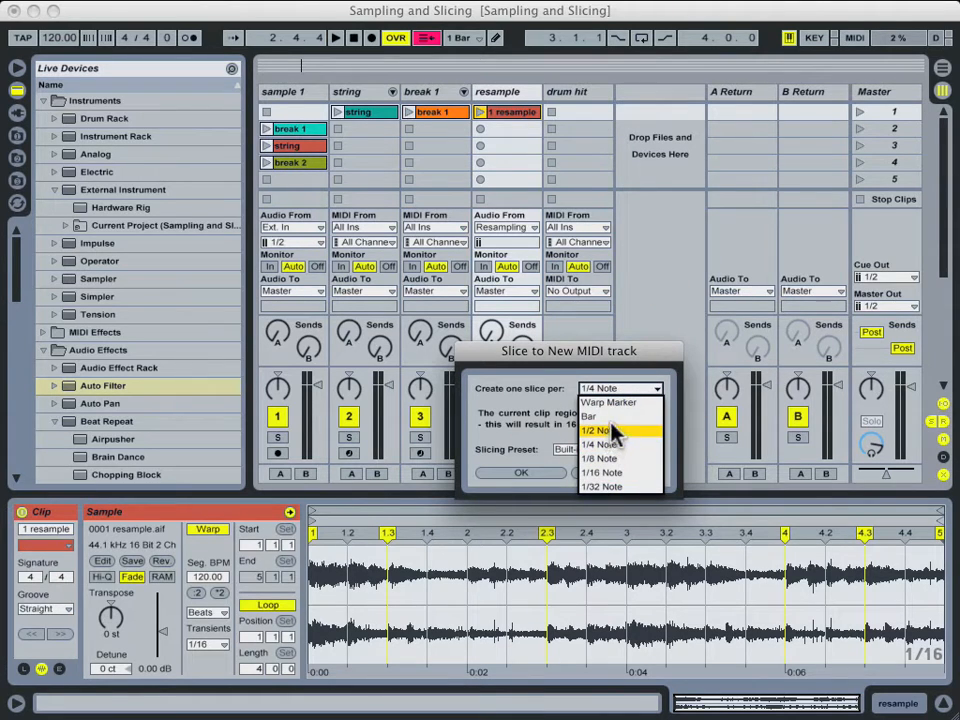
click(614, 405)
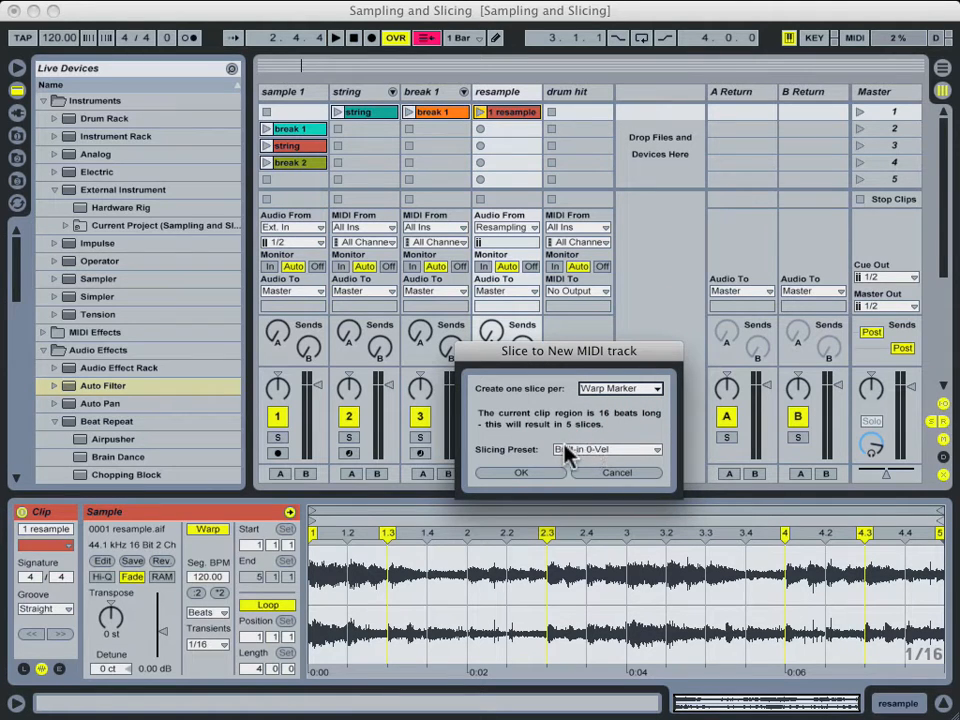
click(521, 474)
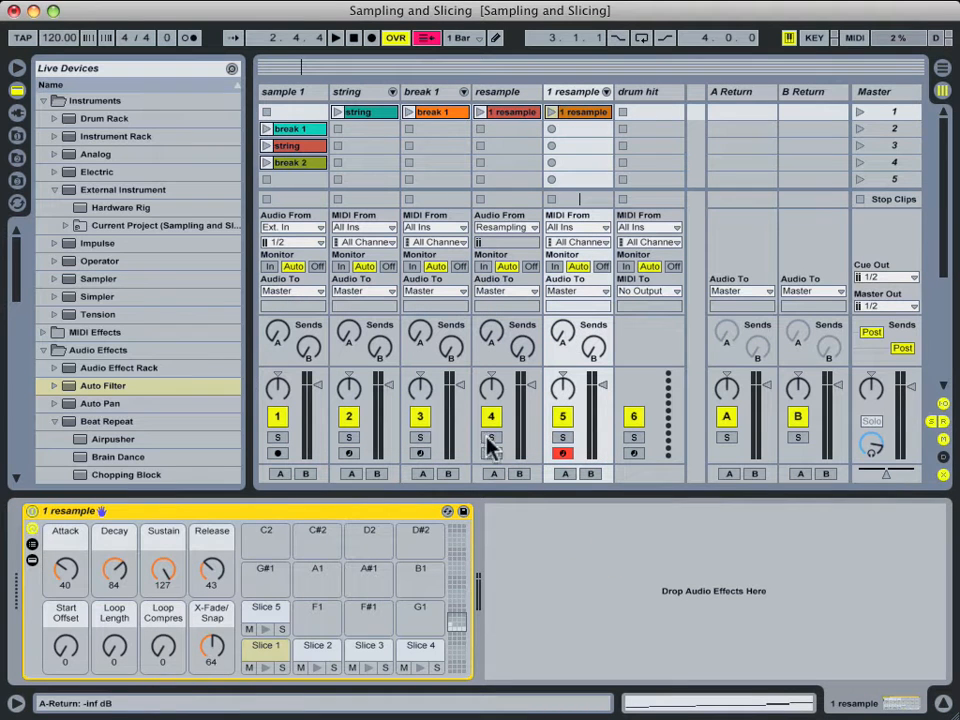
click(267, 622)
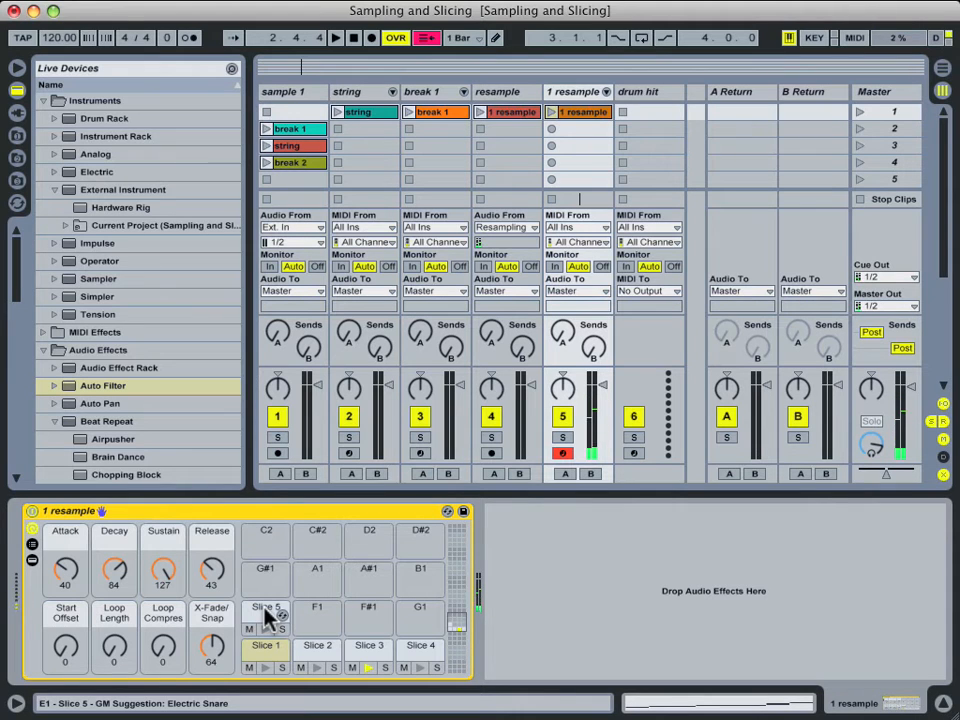
Set Slices 1–5 to choke group 16 and raise Slice 5's release to 127 (60.0 s).
click(32, 543)
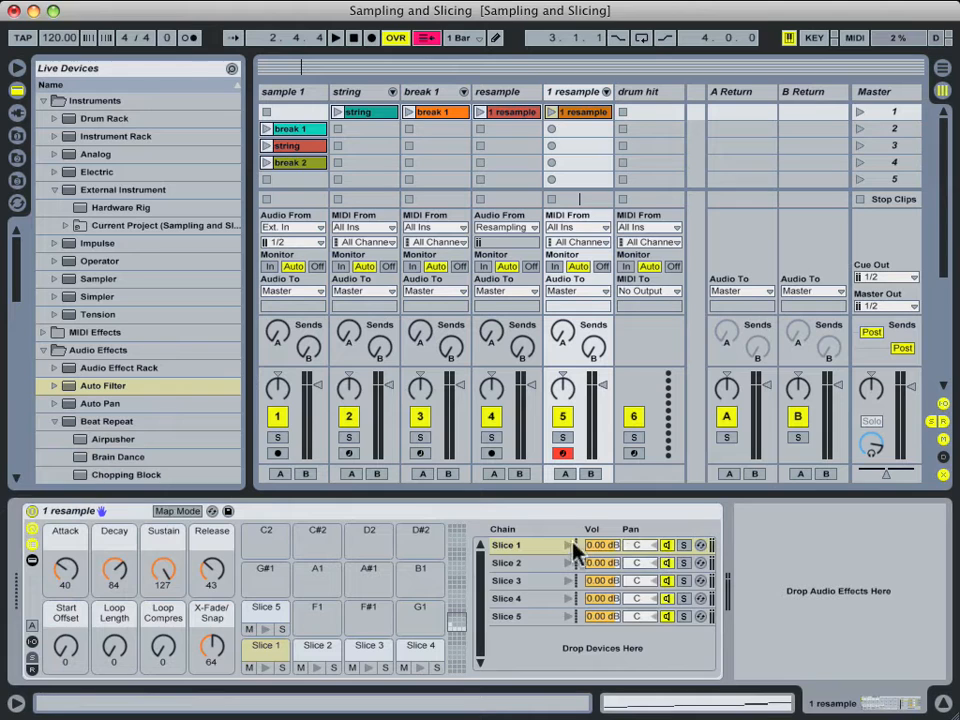
click(33, 641)
click(662, 545)
click(681, 548)
click(670, 563)
click(670, 592)
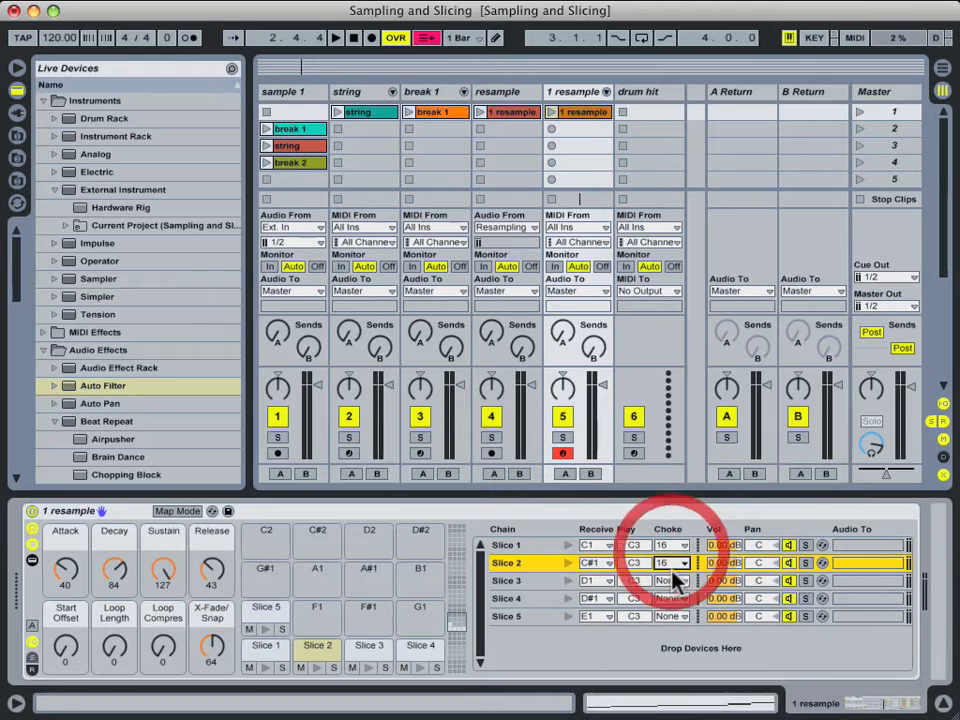
click(668, 580)
click(669, 600)
click(671, 600)
click(672, 583)
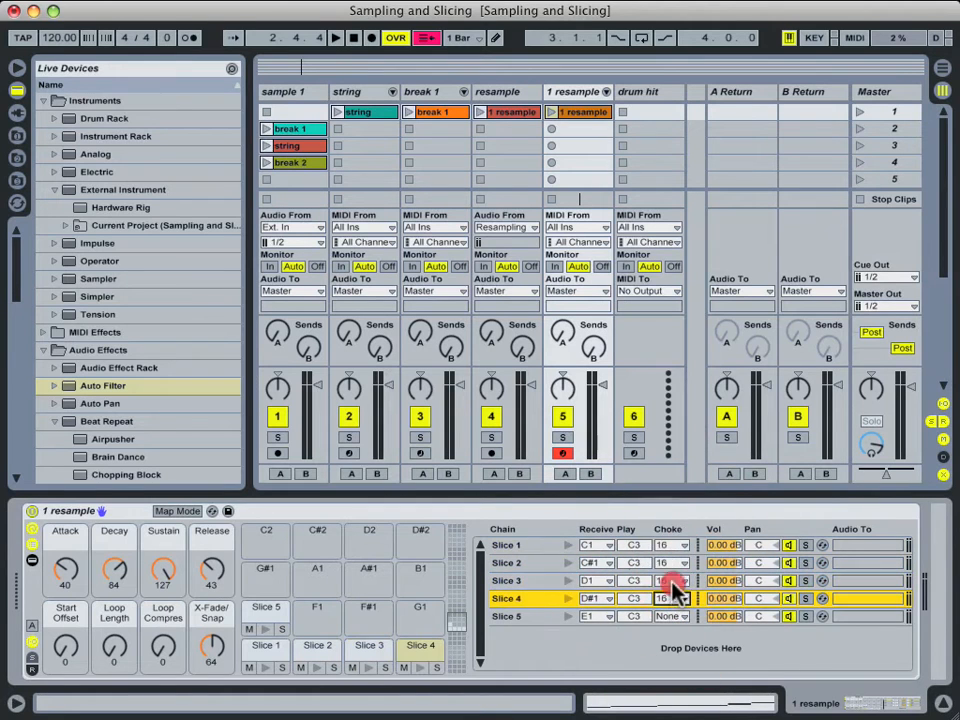
click(672, 617)
click(672, 605)
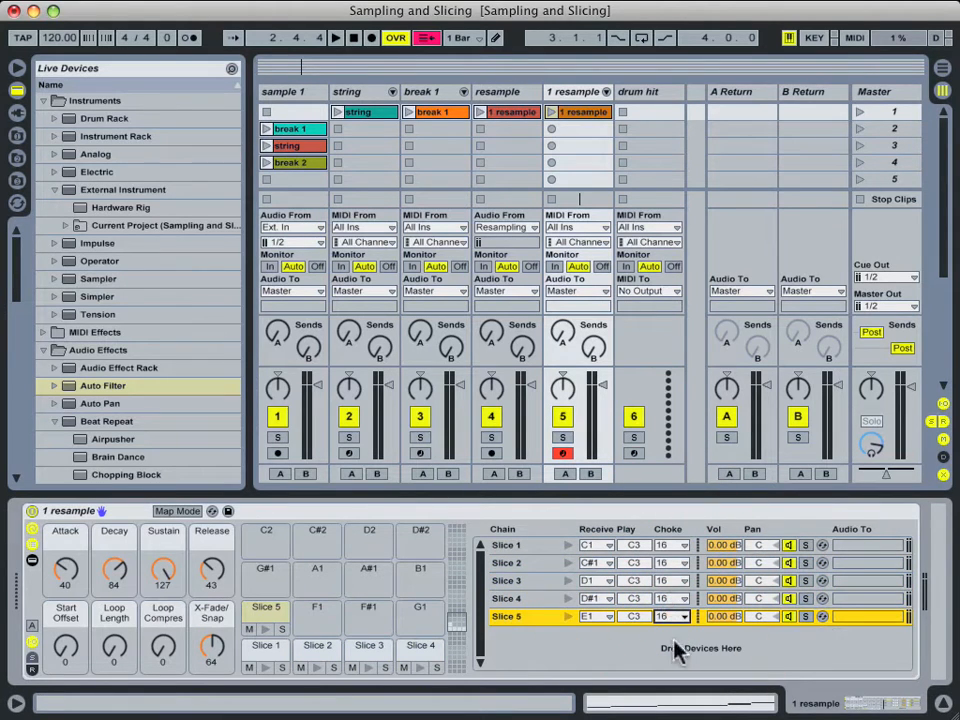
drag(216, 578, 216, 520)
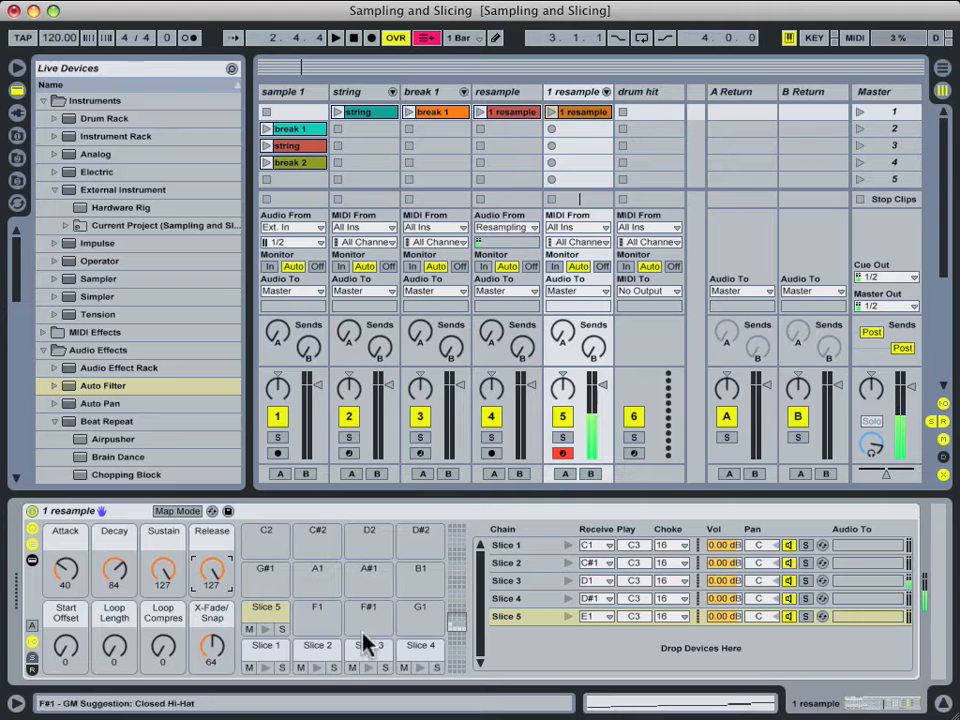
click(501, 641)
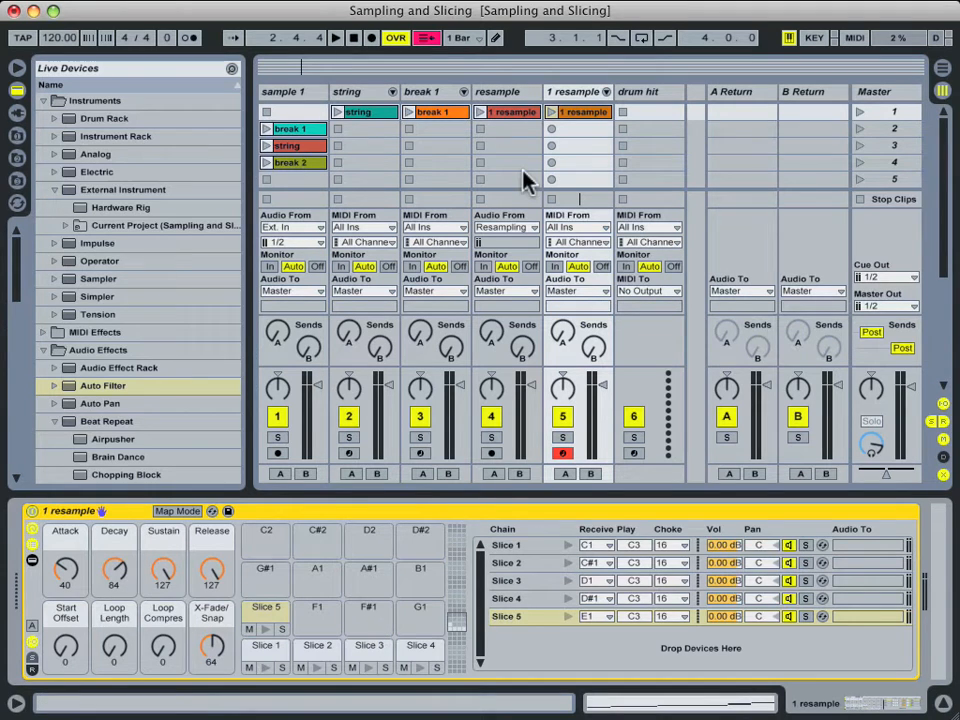
Delete the 1 resample track and load Built-in 0-Vel.adg from Defaults > Slicing onto drum hit.
click(577, 92)
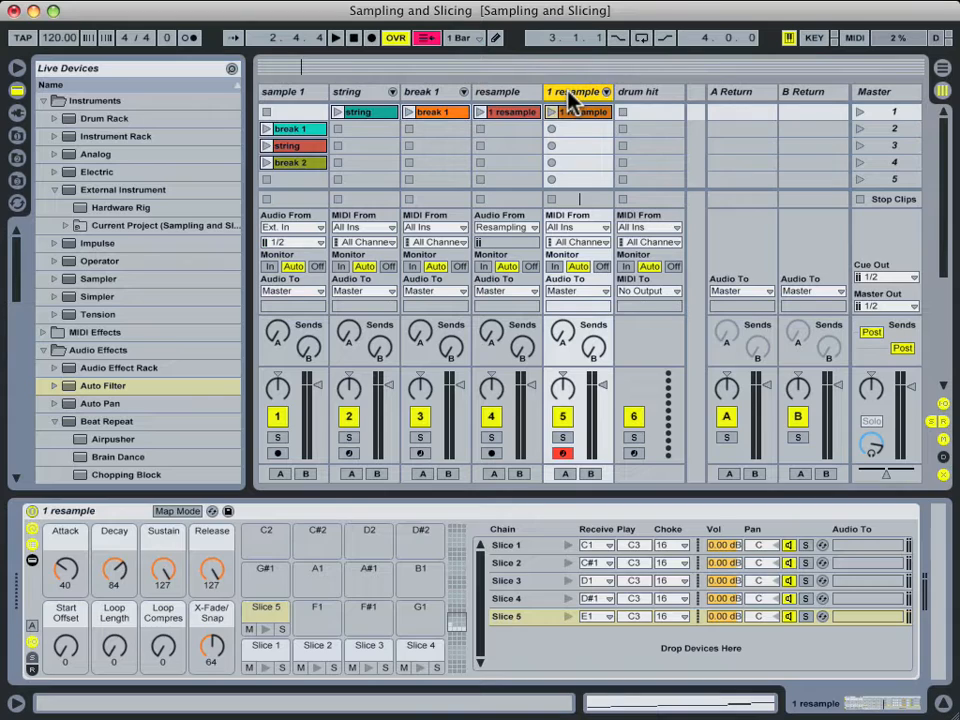
key(Delete)
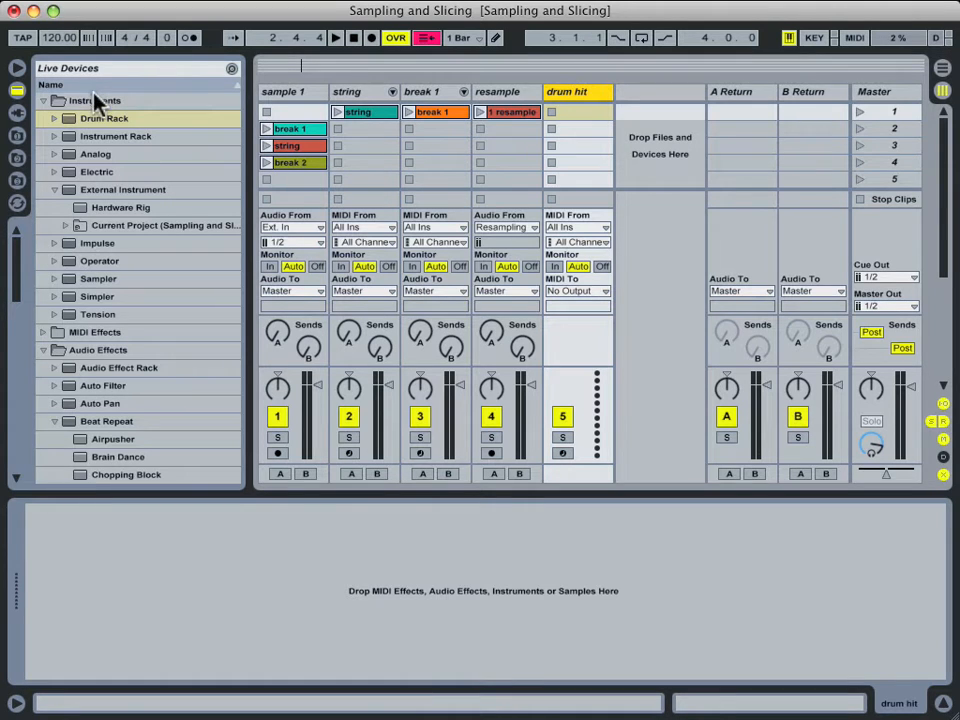
click(18, 91)
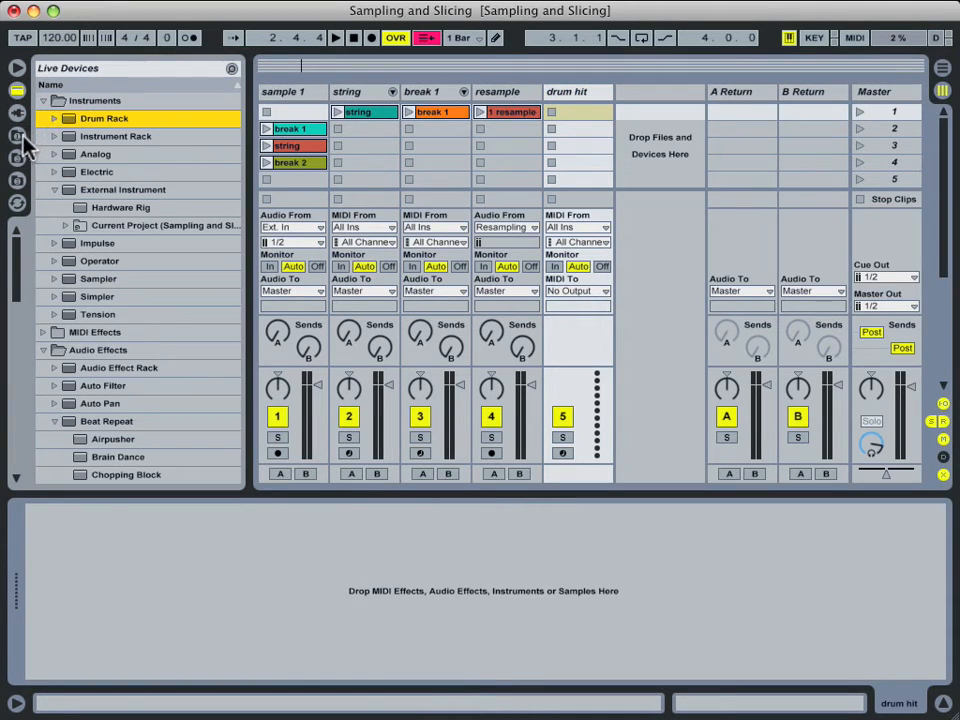
click(17, 136)
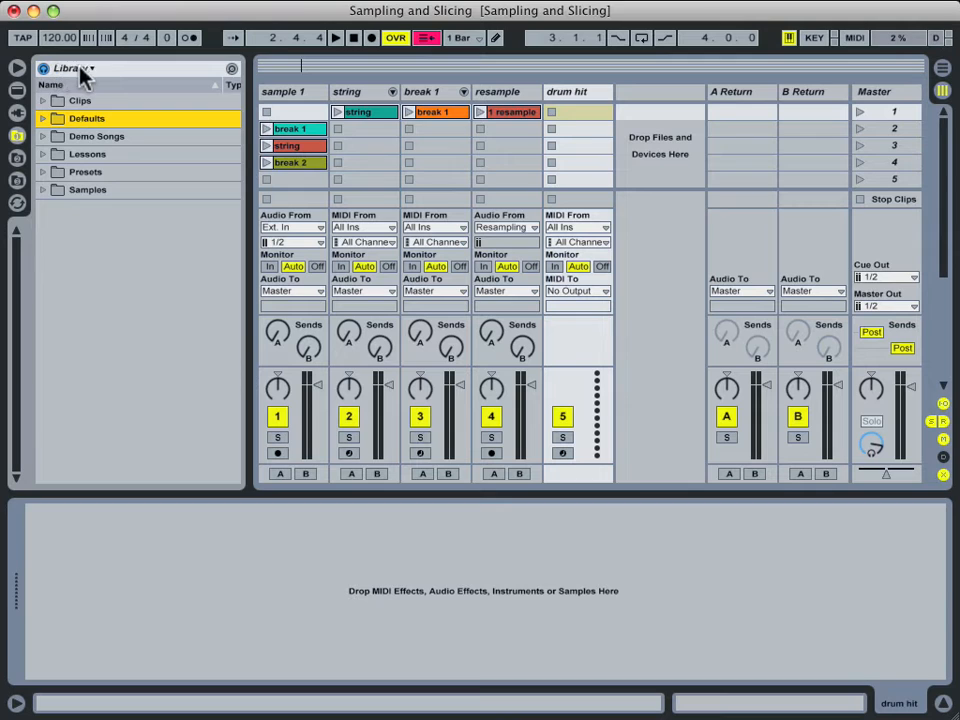
click(43, 119)
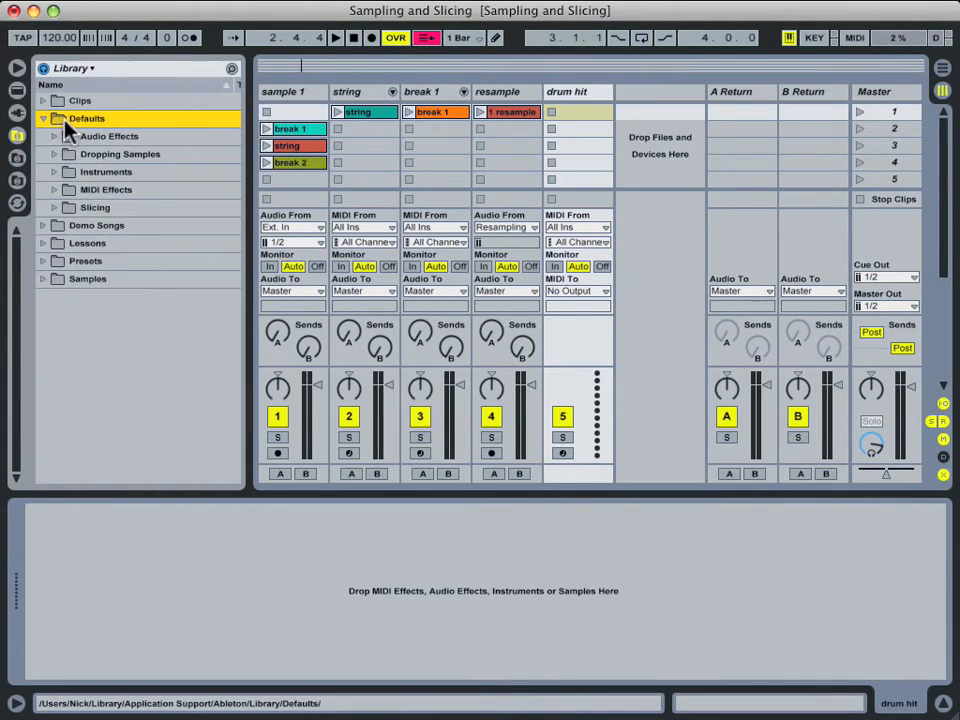
click(55, 209)
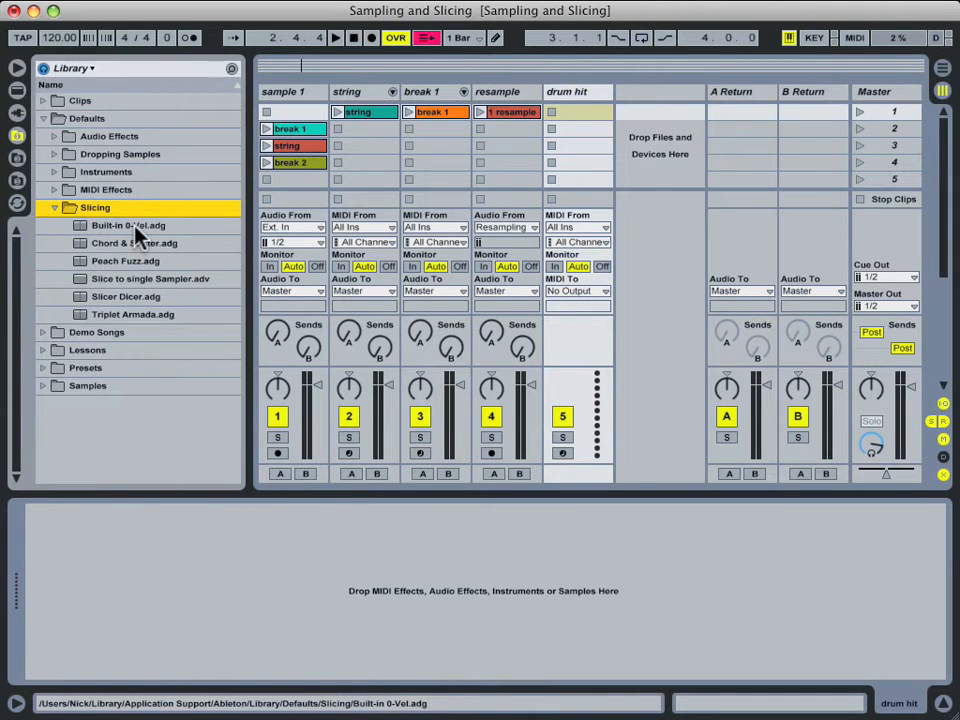
drag(113, 229, 150, 563)
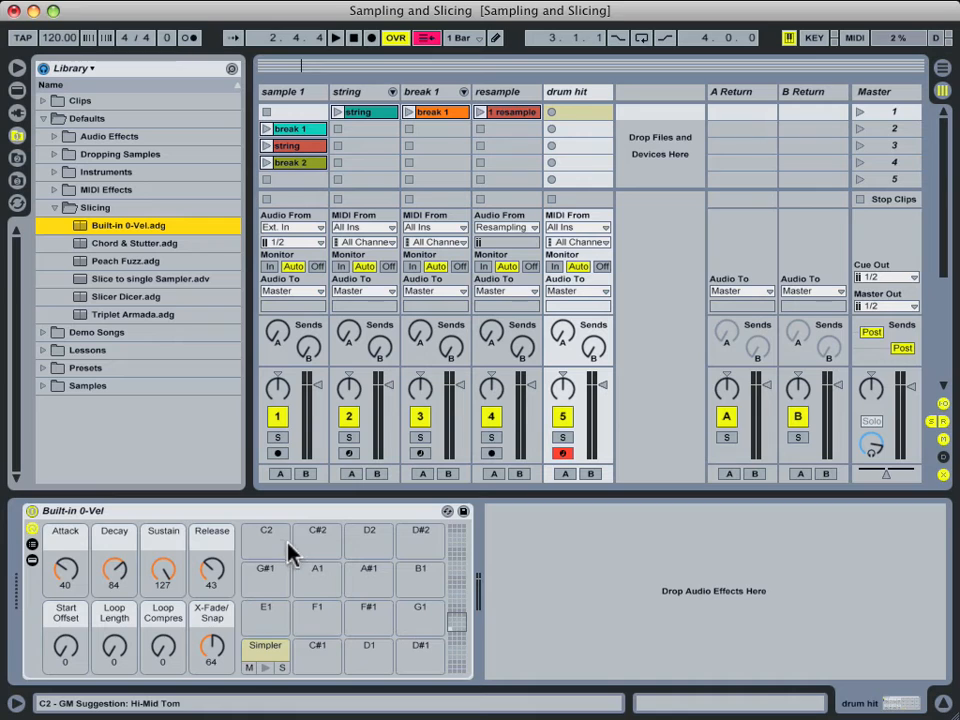
Delete the Built-in 0-Vel rack from the drum hit track, leaving its device chain empty.
click(265, 648)
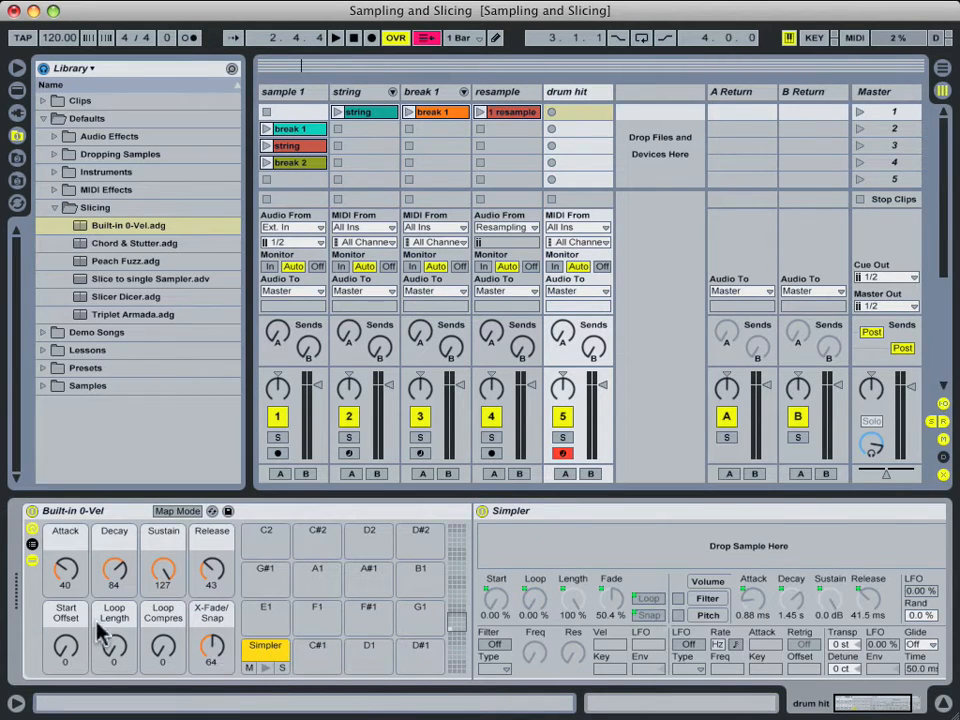
click(268, 515)
key(Delete)
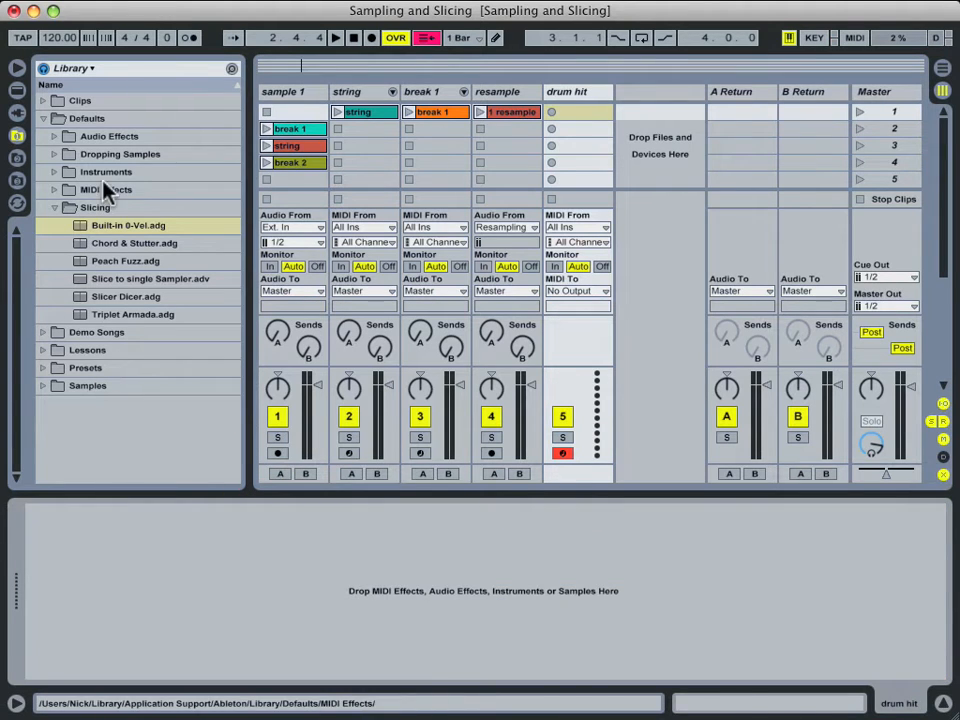
Add a Drum Rack on a new MIDI track and load a Simpler onto pad C1.
click(18, 90)
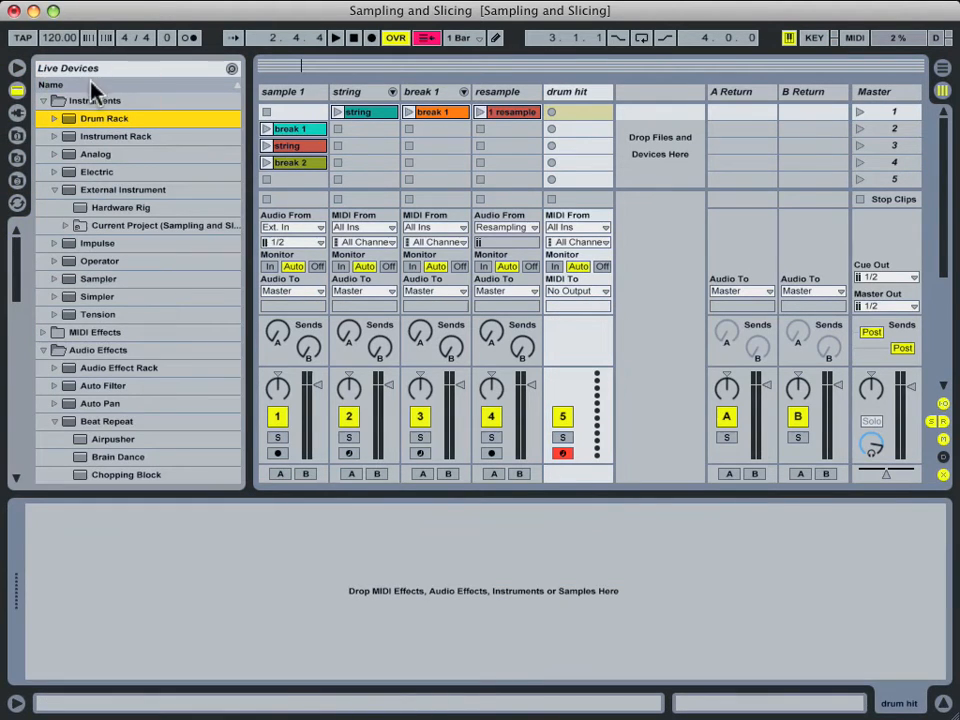
drag(88, 119, 647, 167)
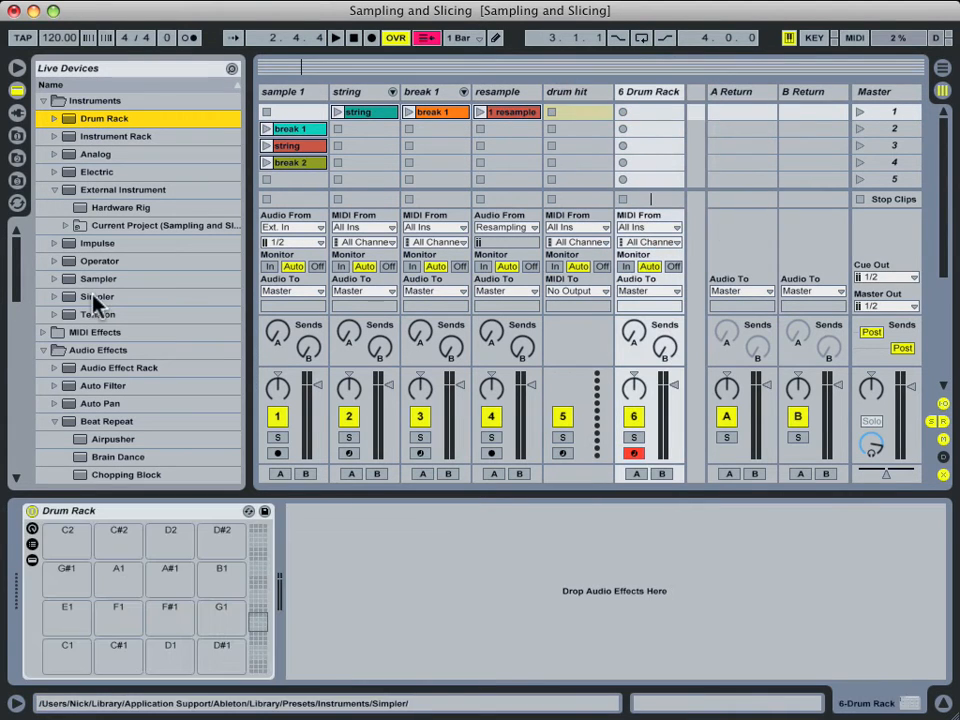
click(31, 546)
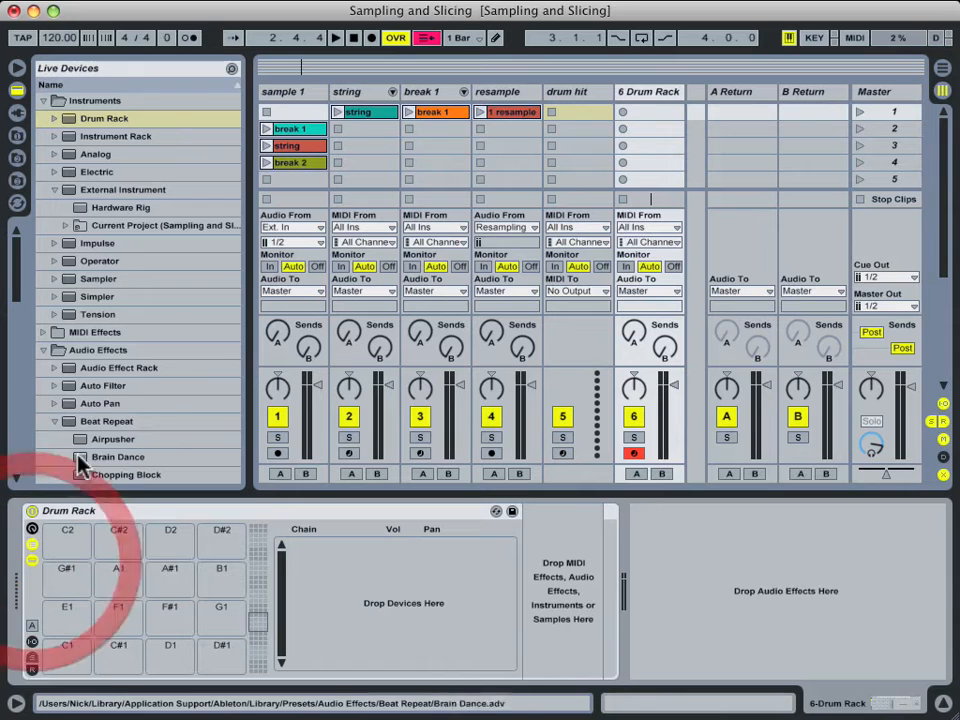
mouse_move(90, 298)
mouse_down()
mouse_move(70, 677)
mouse_move(66, 668)
mouse_up()
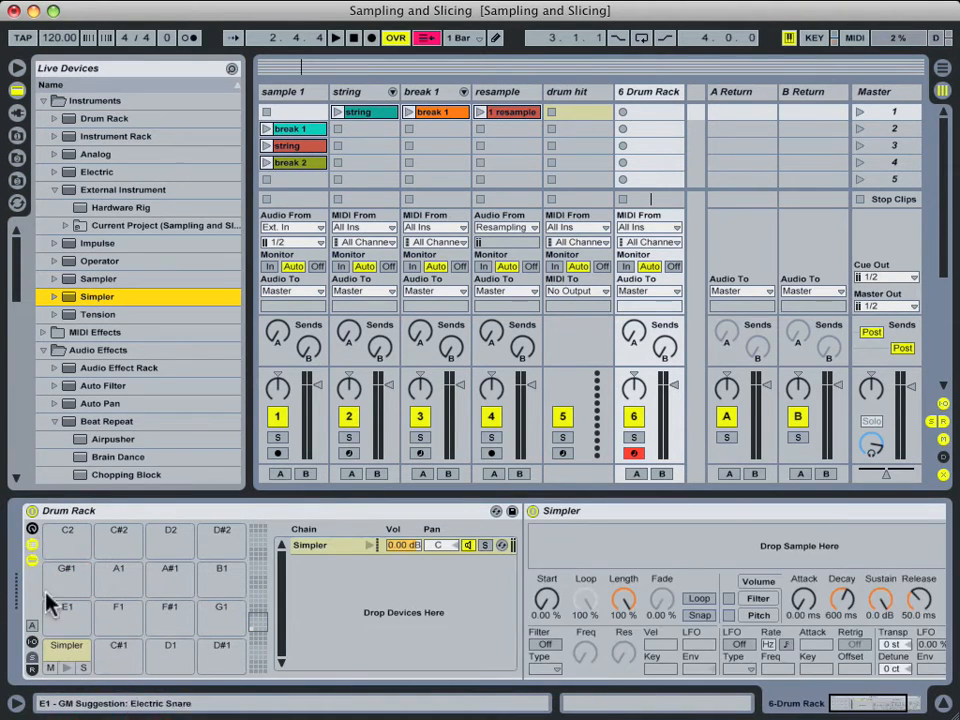
click(31, 529)
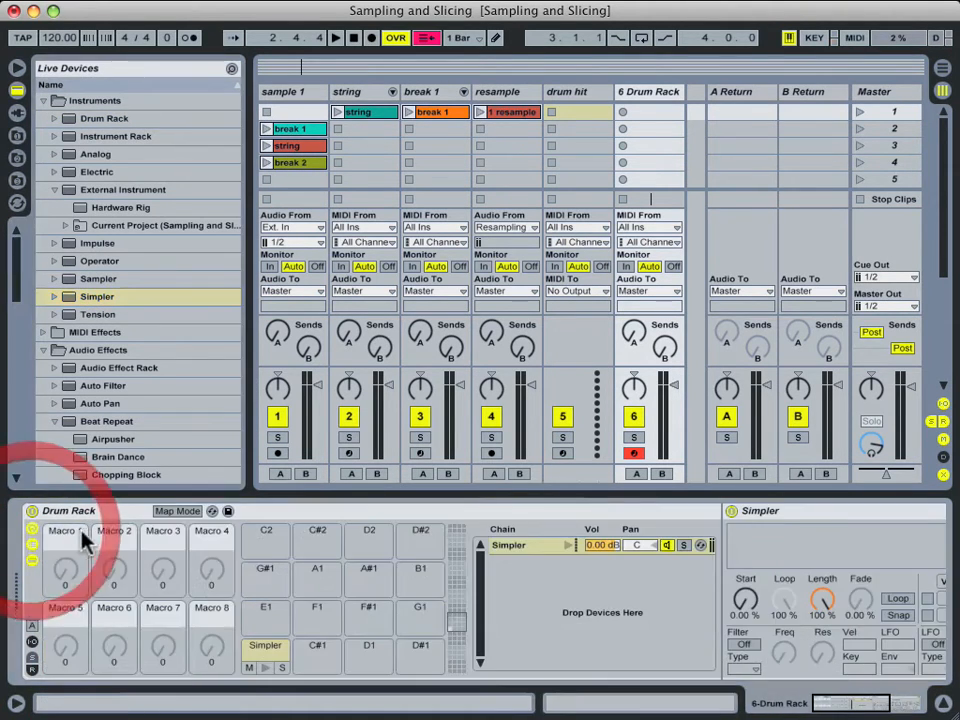
click(31, 547)
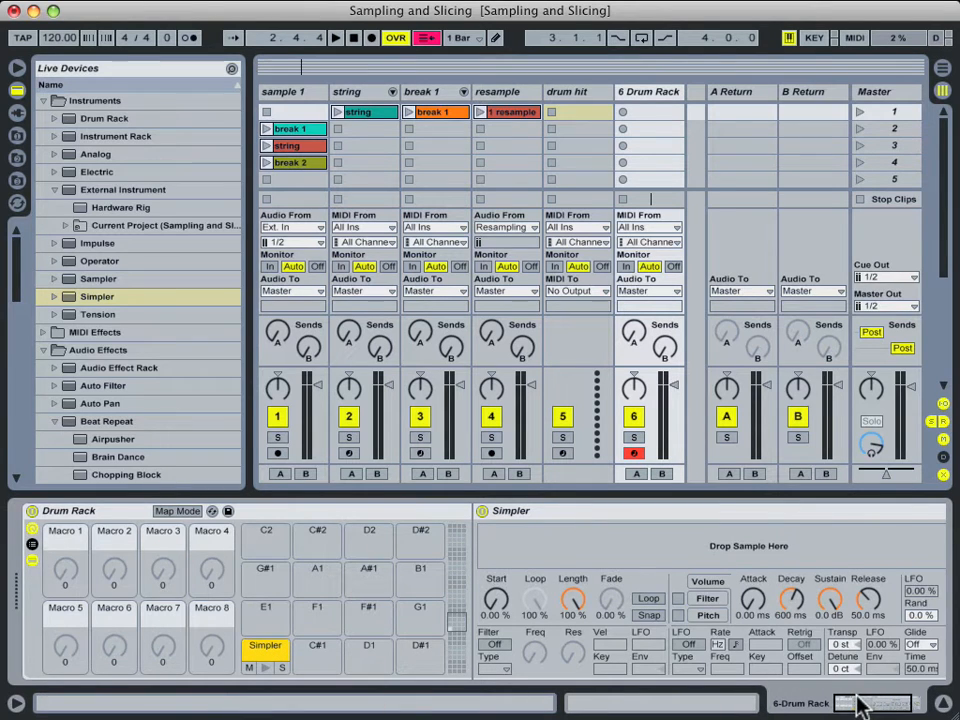
Add EQ Three after the Simpler in the pad C1 chain.
drag(860, 705, 870, 705)
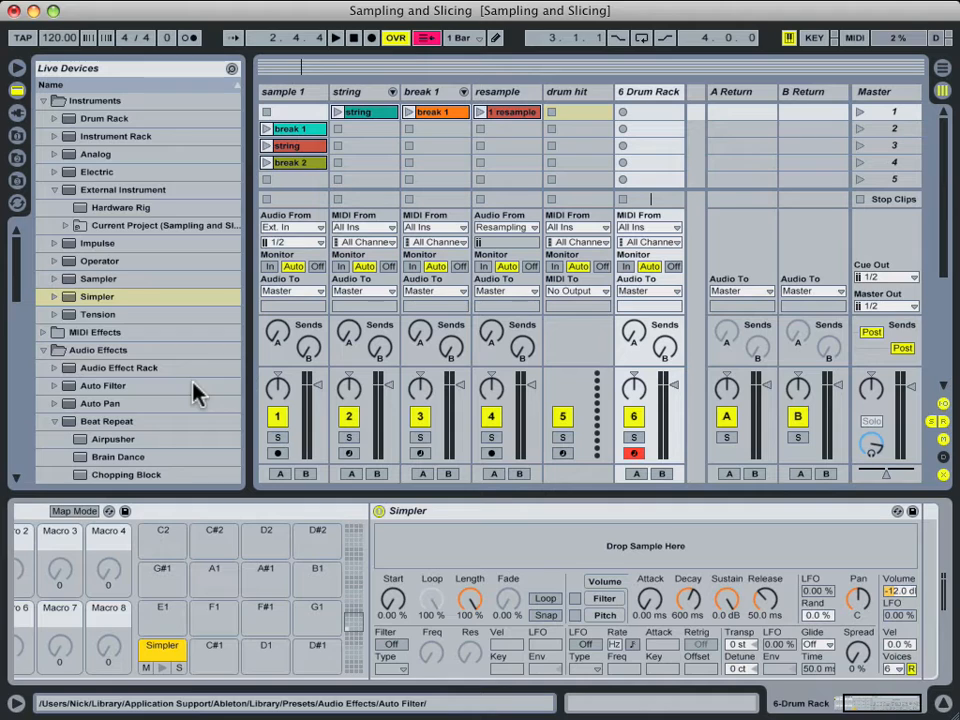
scroll(110, 300, down, 10)
mouse_move(107, 359)
mouse_down()
mouse_move(60, 368)
mouse_move(866, 624)
mouse_move(934, 616)
mouse_move(926, 608)
mouse_up()
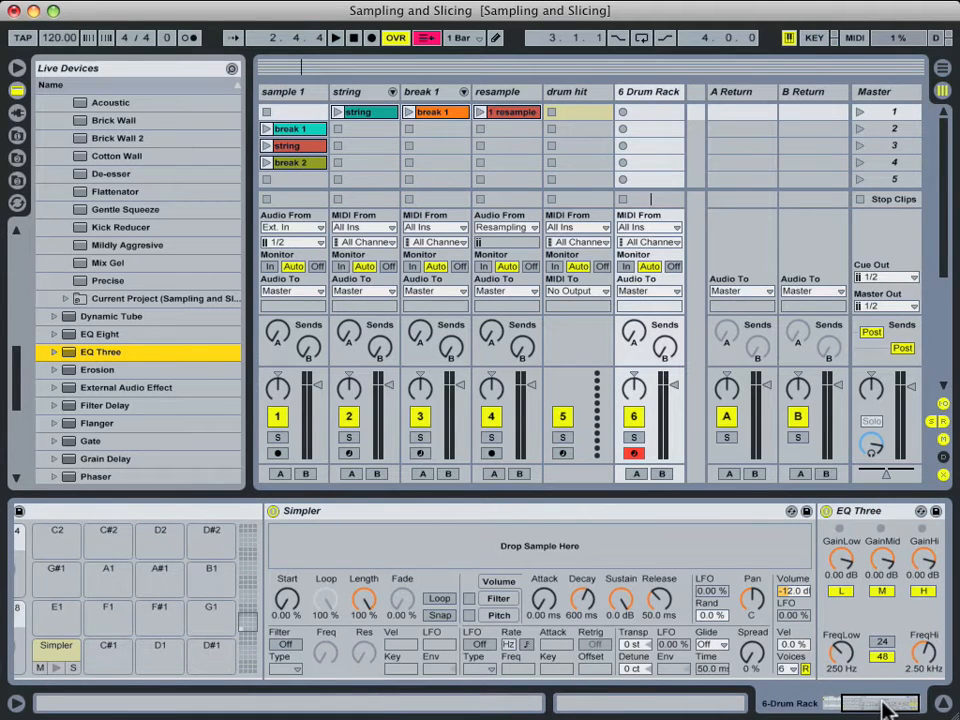
drag(857, 701, 849, 701)
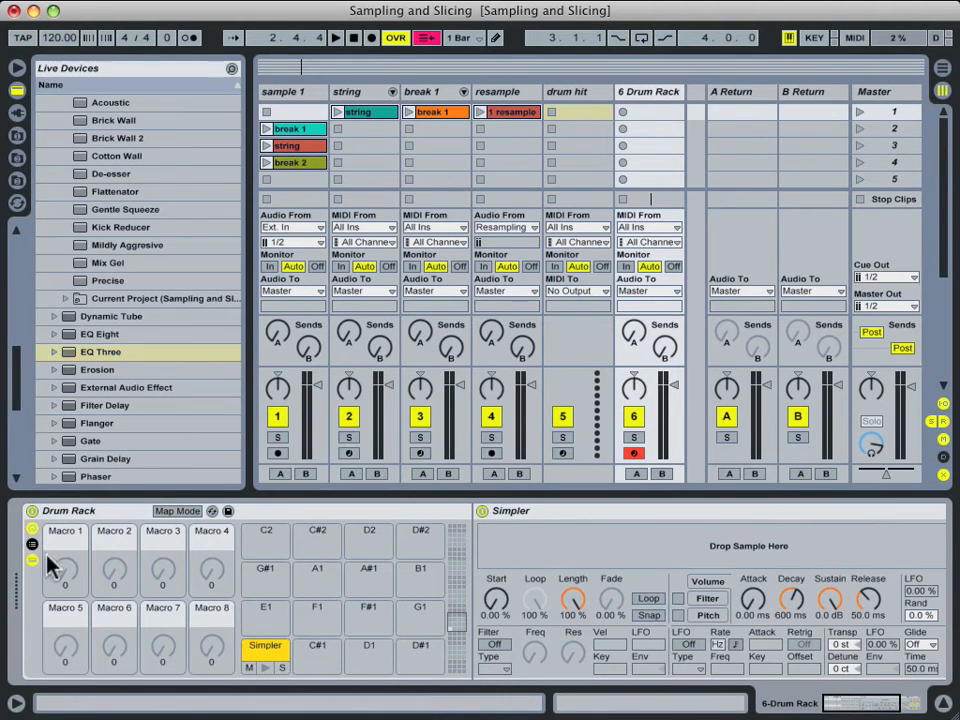
drag(858, 703, 880, 703)
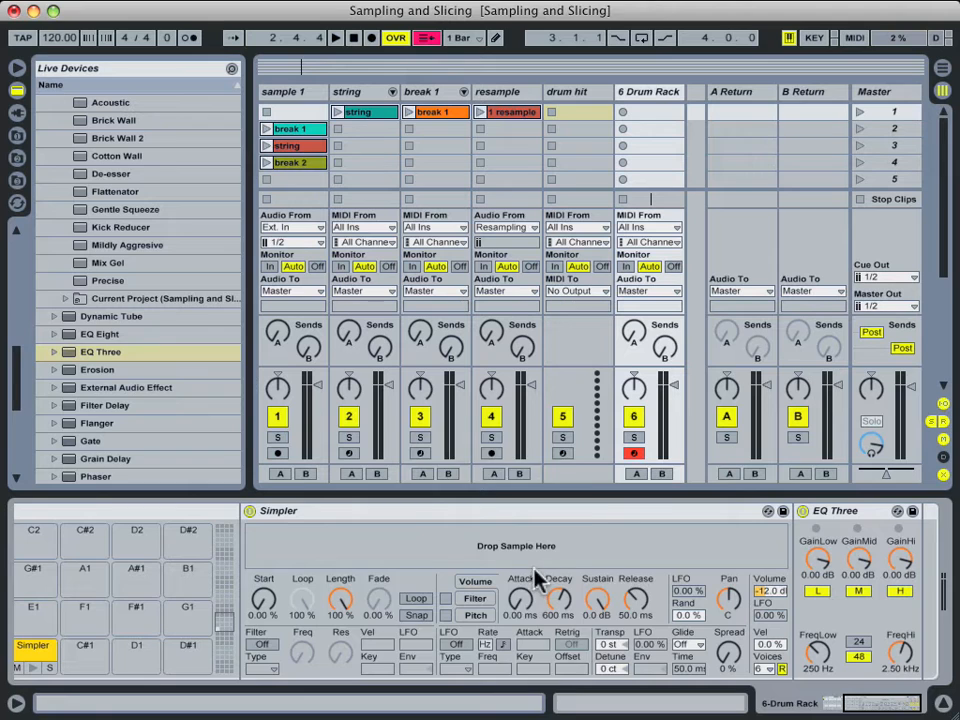
Map Simpler's attack to Macro 1 and its decay to Macro 2.
right_click(522, 604)
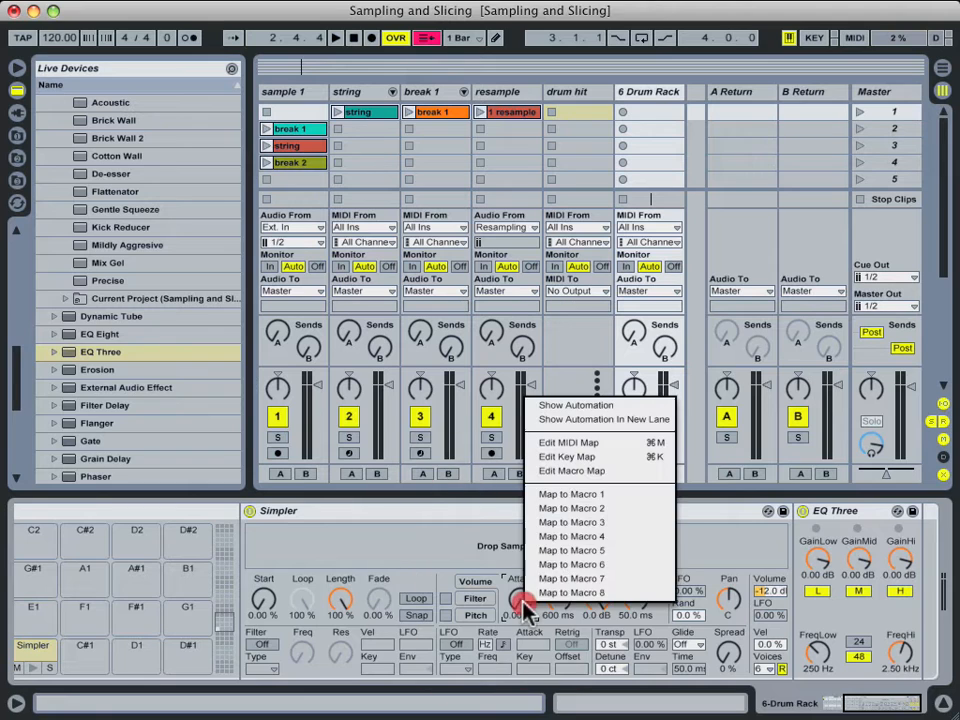
click(565, 494)
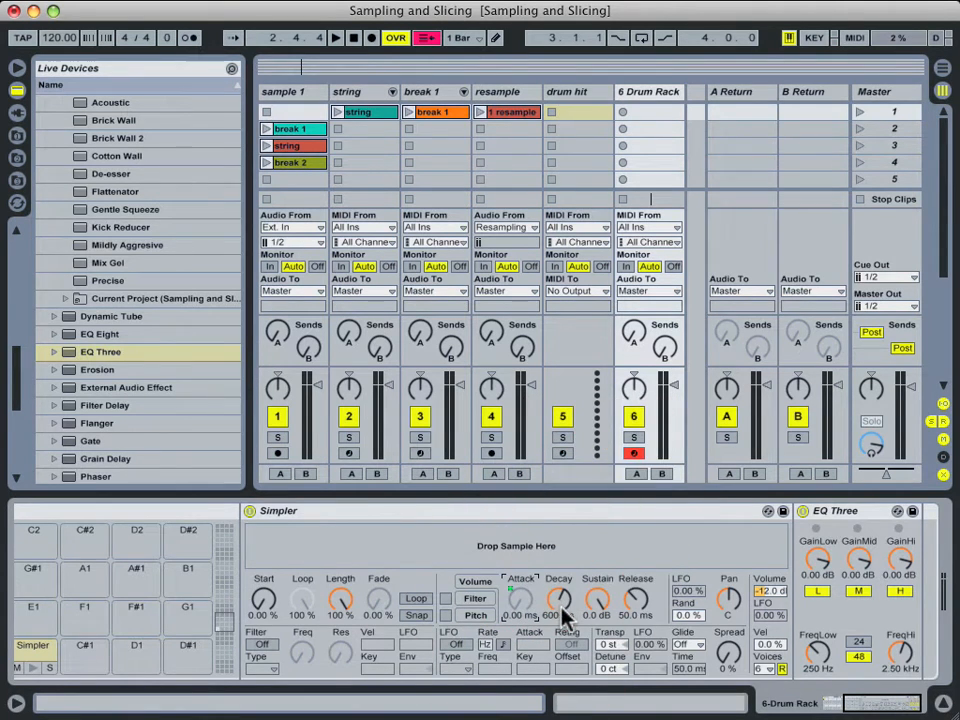
right_click(562, 598)
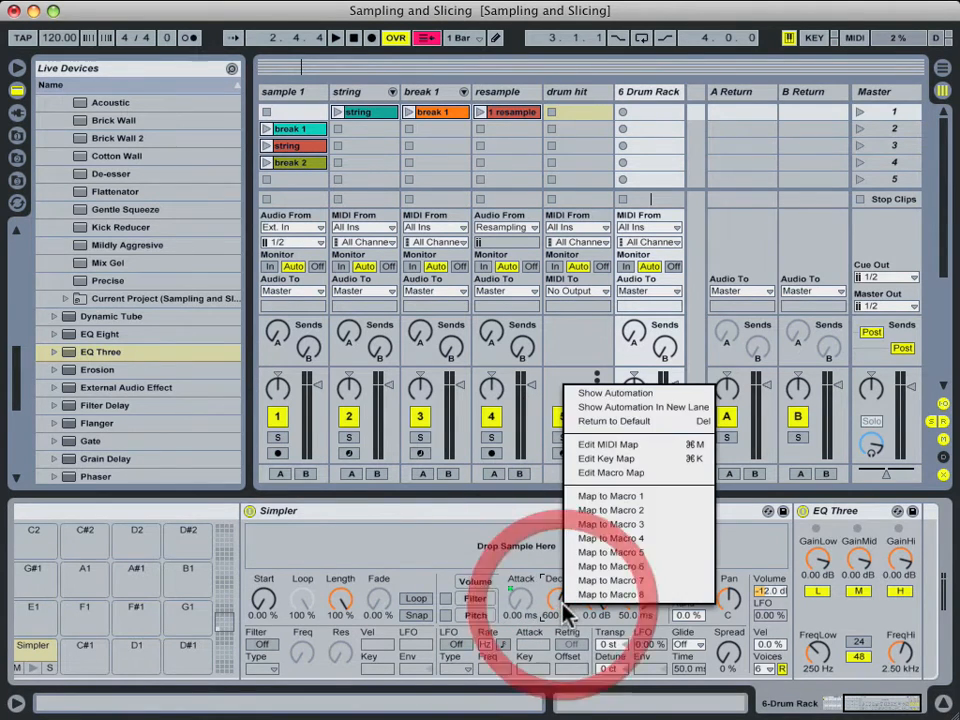
click(612, 512)
Rename Macro 1 to 'attack' and Macro 2 to 'decaty'.
click(765, 703)
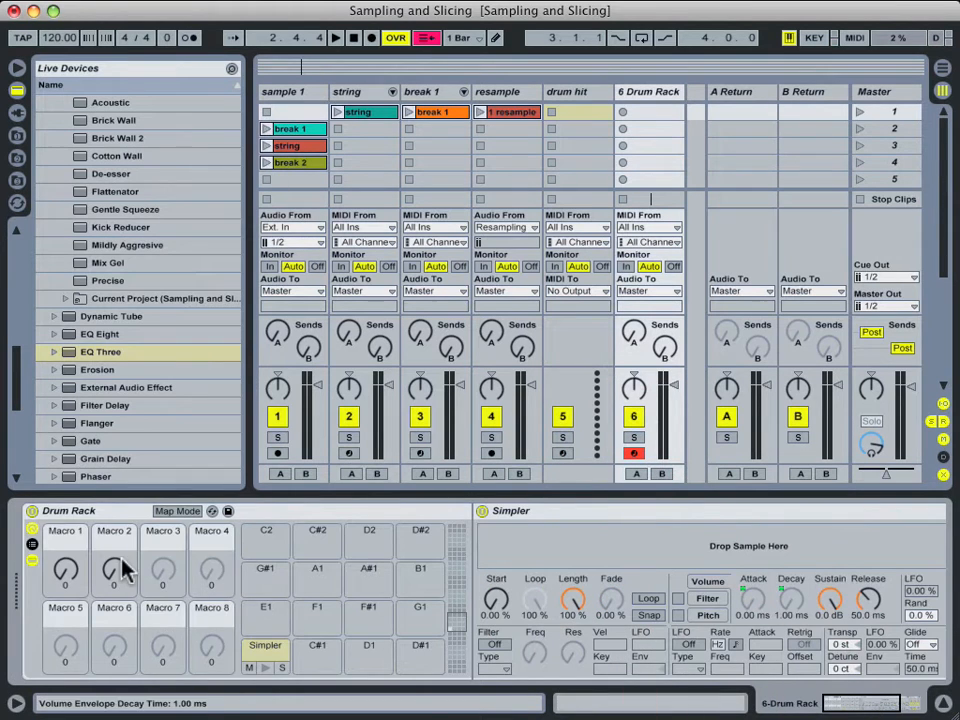
right_click(65, 534)
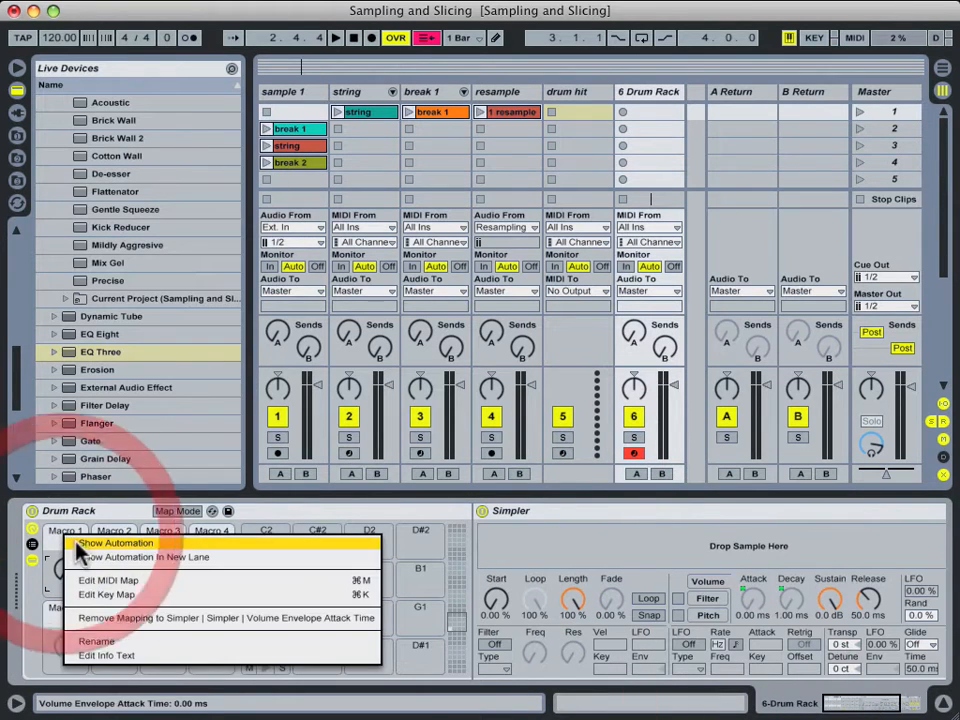
click(97, 641)
text(attack)
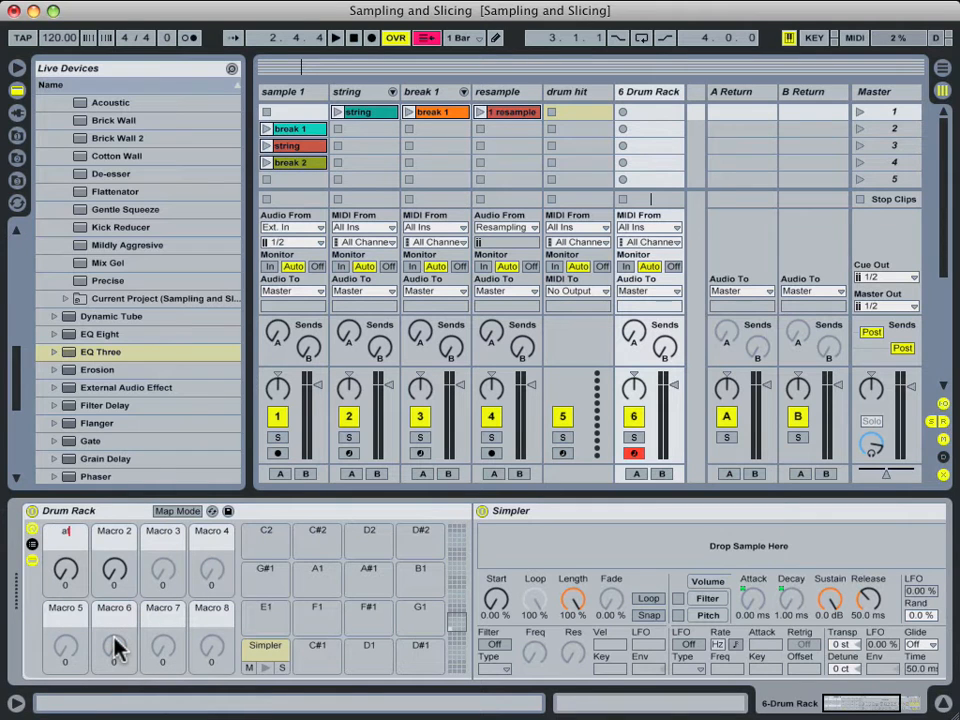
key(Return)
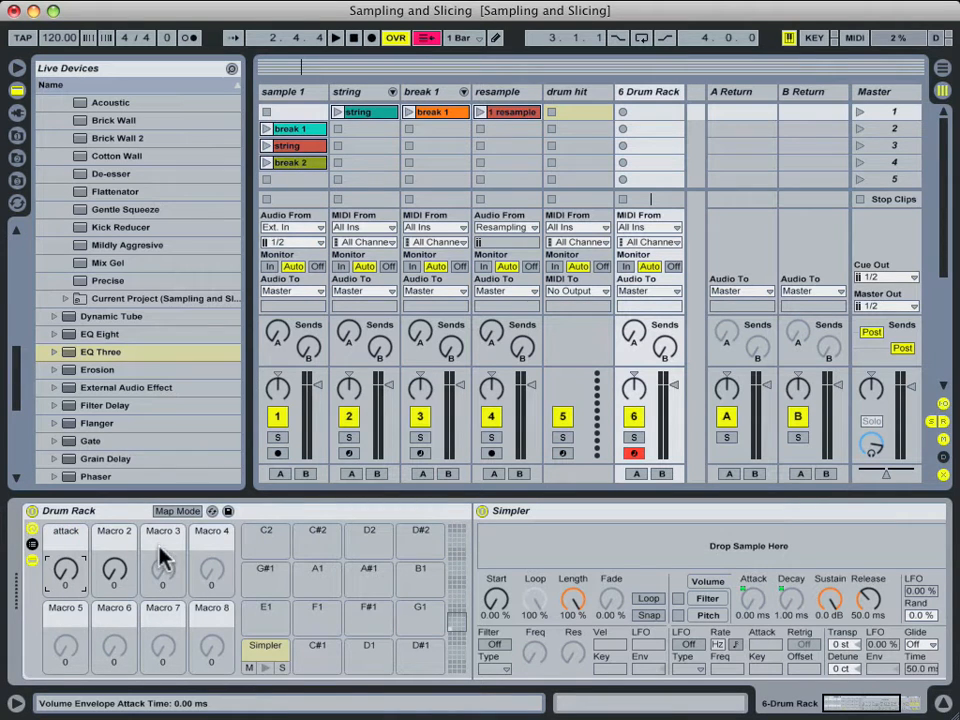
click(124, 541)
key(super+r)
text(decaty)
key(Return)
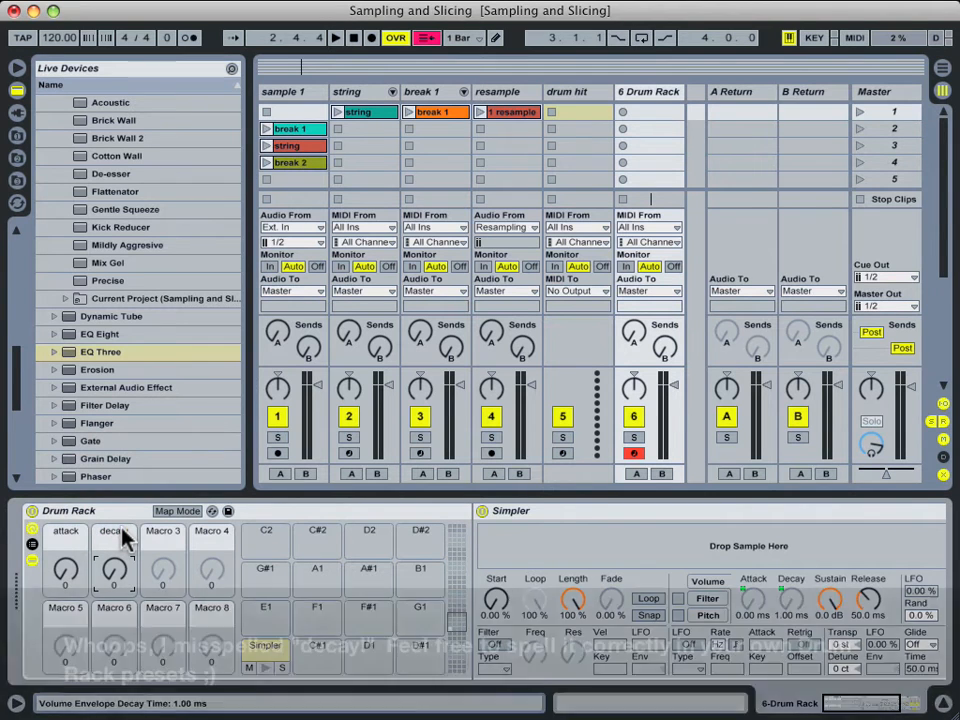
drag(838, 709, 866, 710)
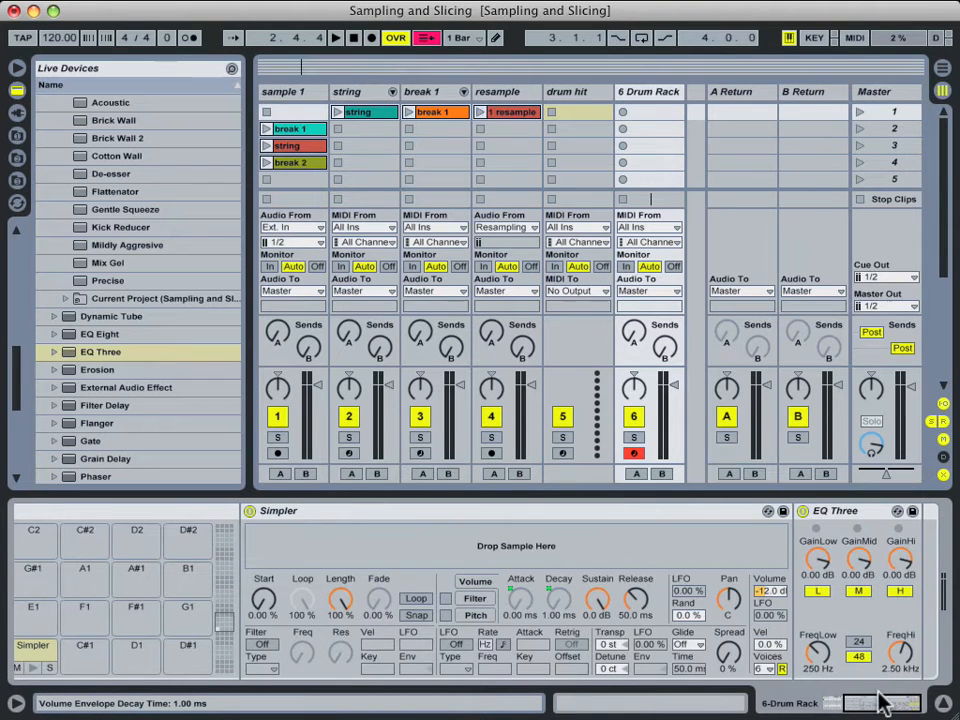
Map EQ Three's low, mid and high gains to Macros 5, 6 and 7.
drag(876, 700, 583, 708)
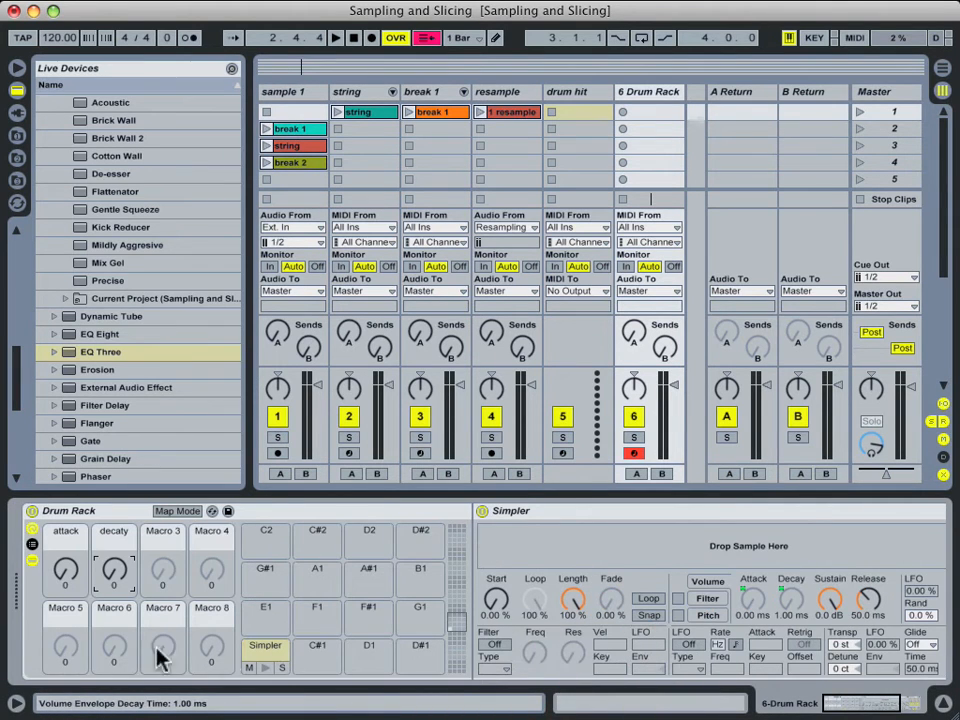
click(885, 708)
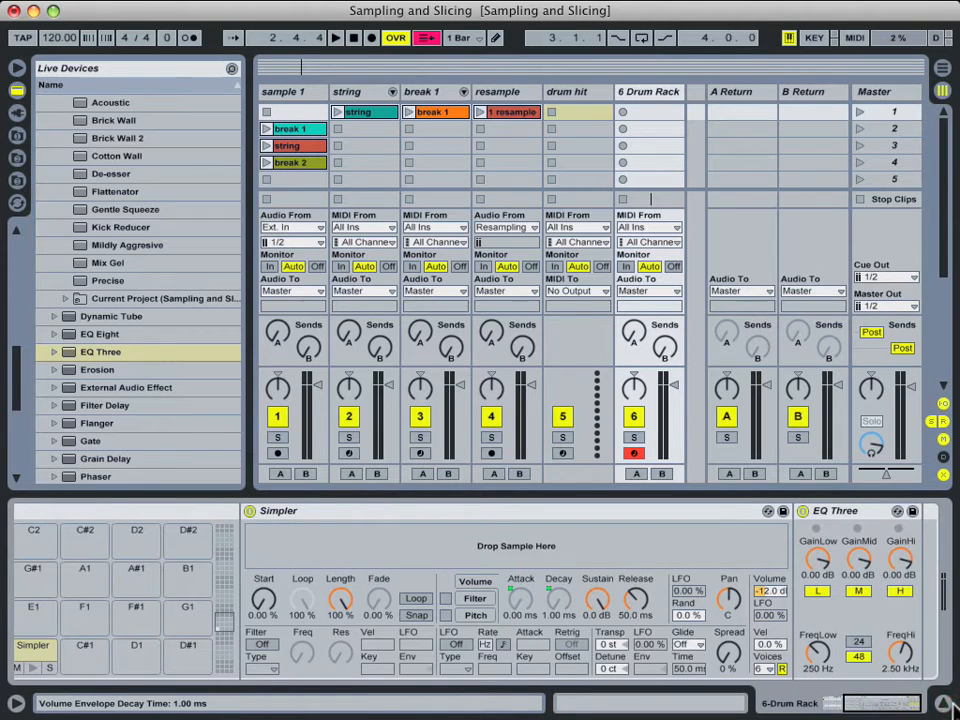
right_click(818, 563)
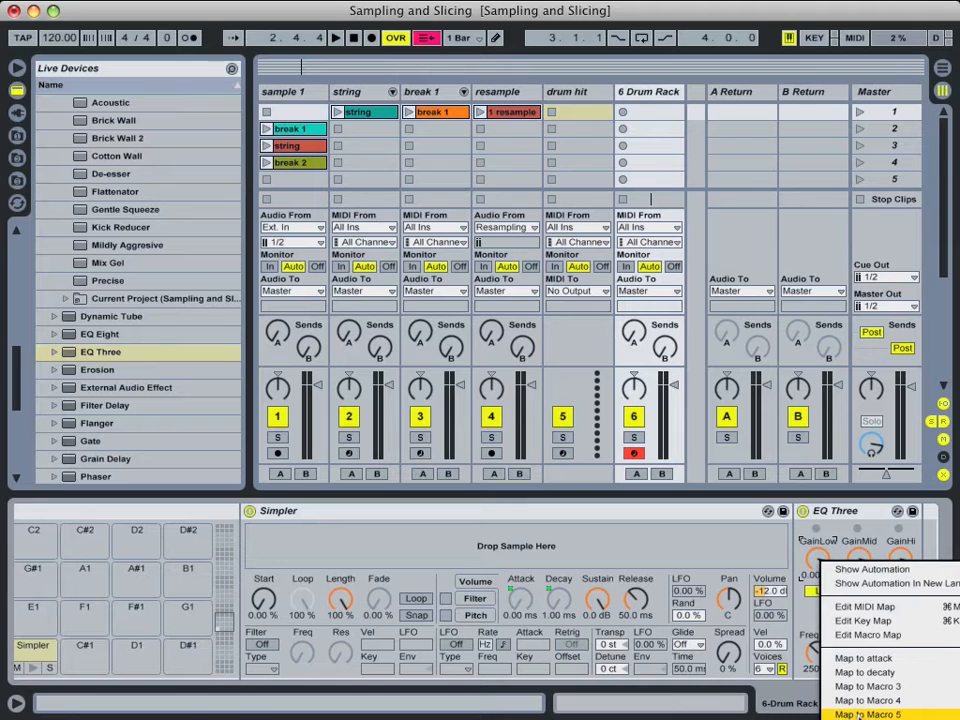
click(858, 706)
right_click(858, 562)
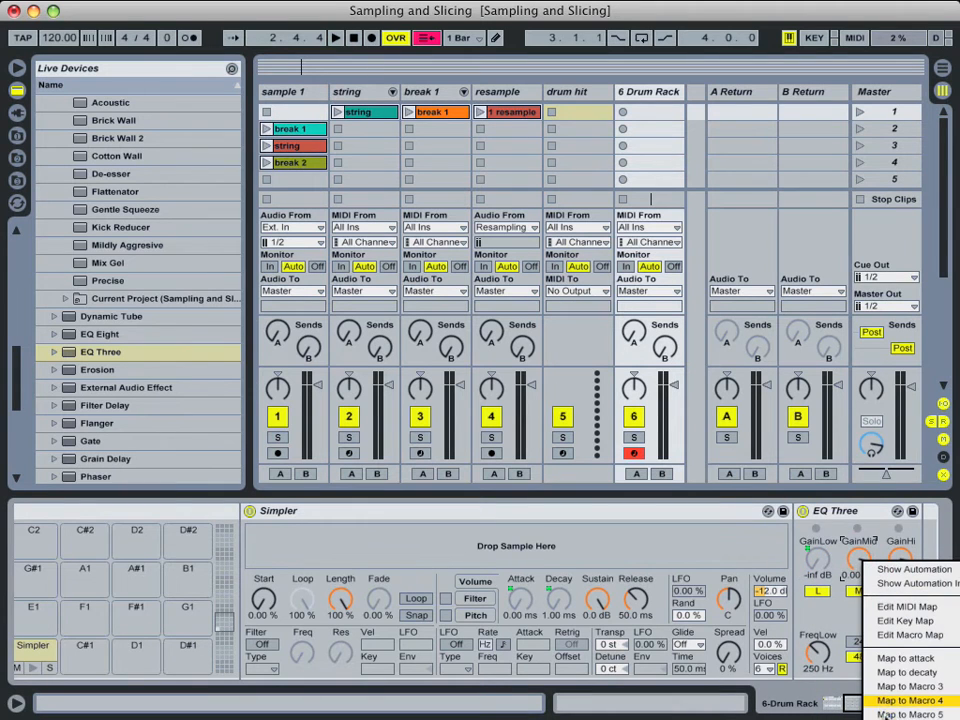
click(888, 714)
right_click(892, 561)
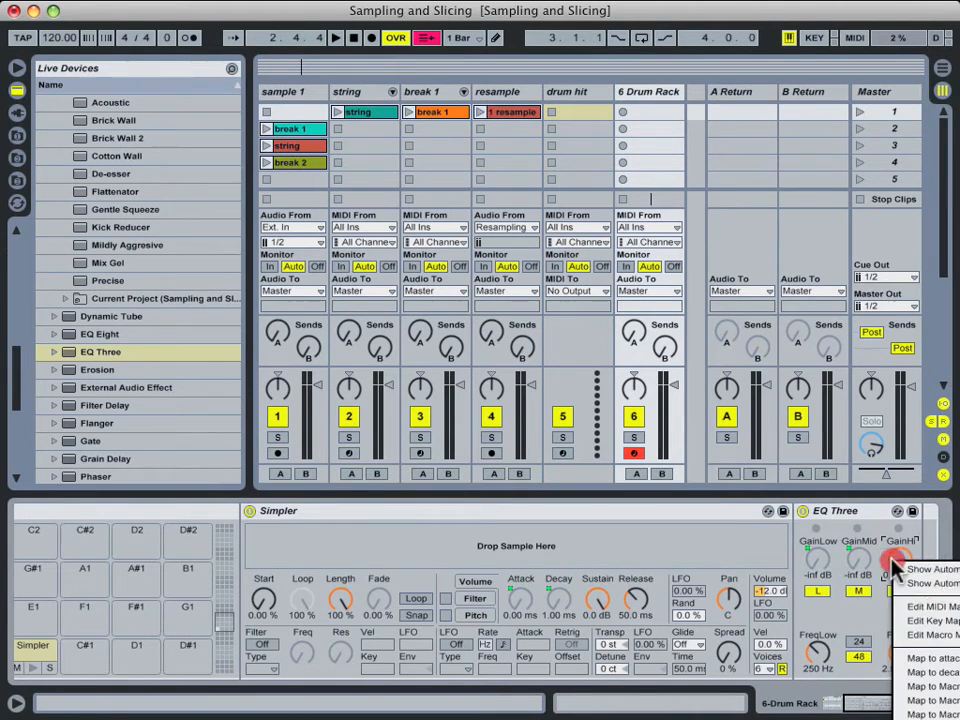
click(903, 710)
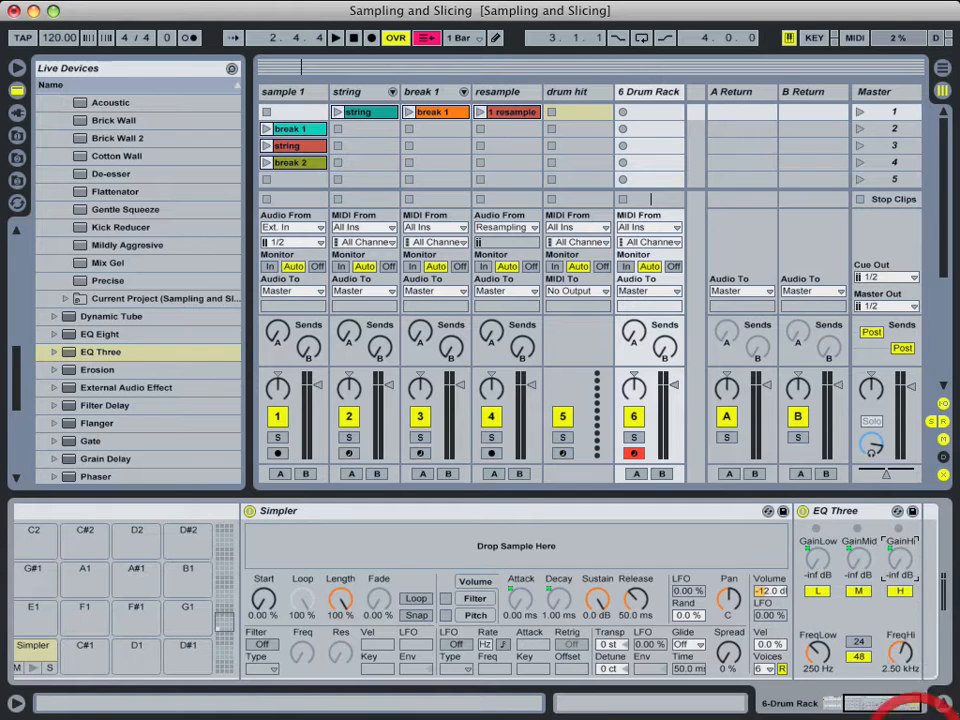
drag(880, 706, 679, 701)
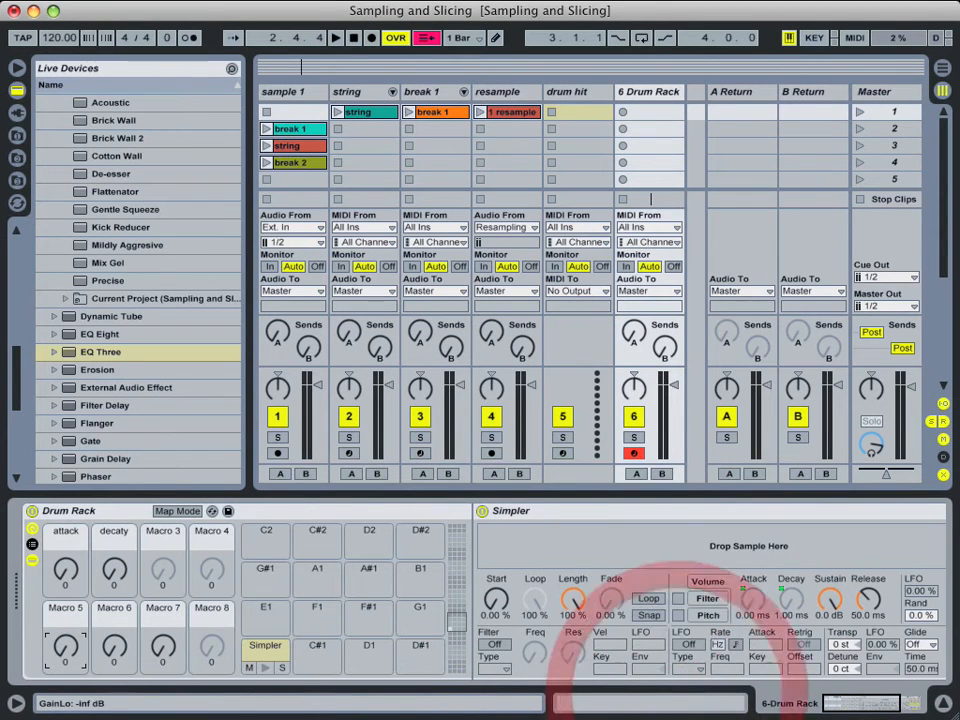
Rename Macros 5, 6 and 7 to 'low', 'mid' and 'high'.
click(66, 638)
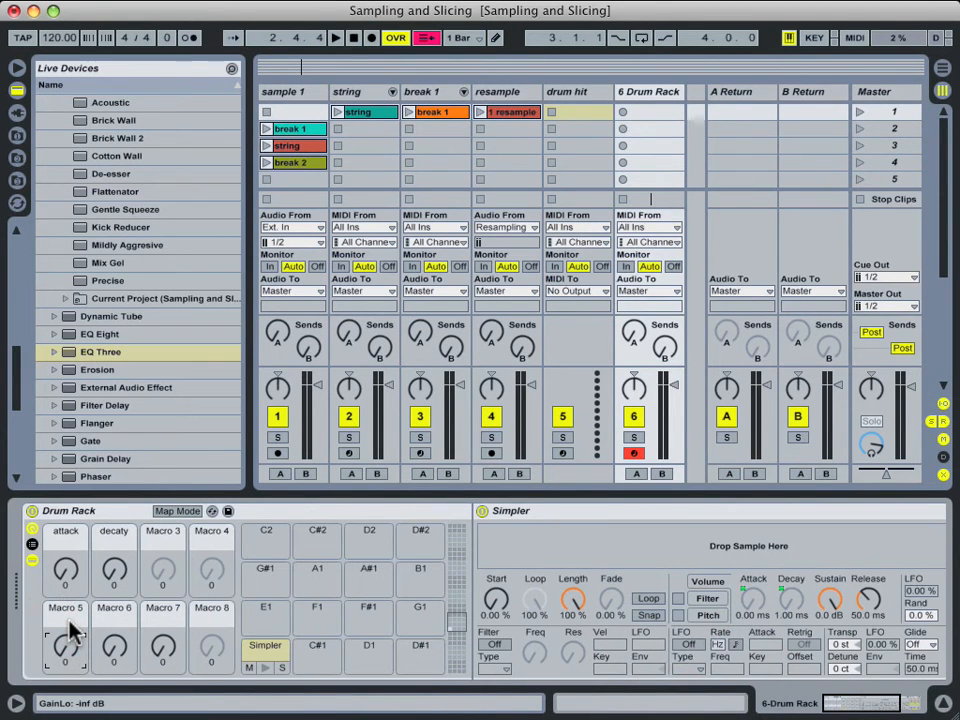
key(super+r)
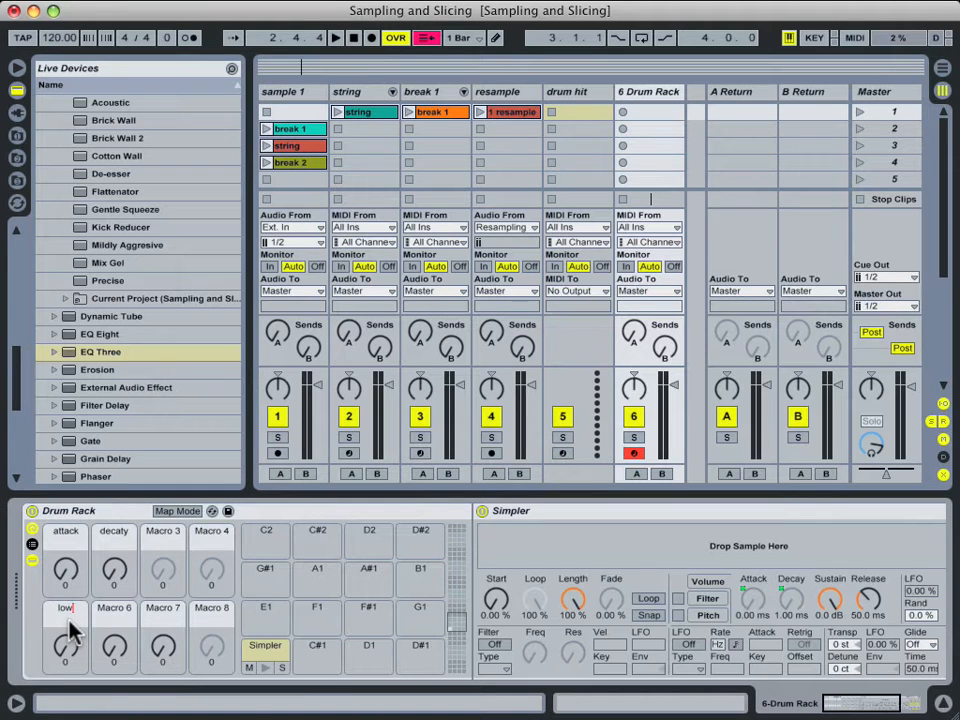
click(116, 630)
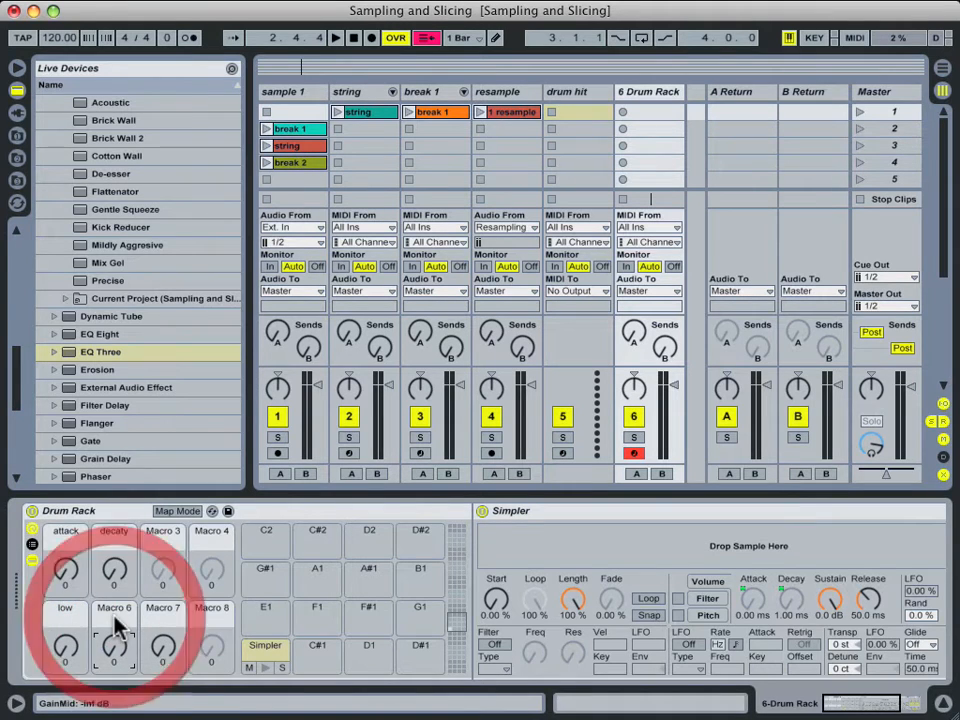
key(super+r)
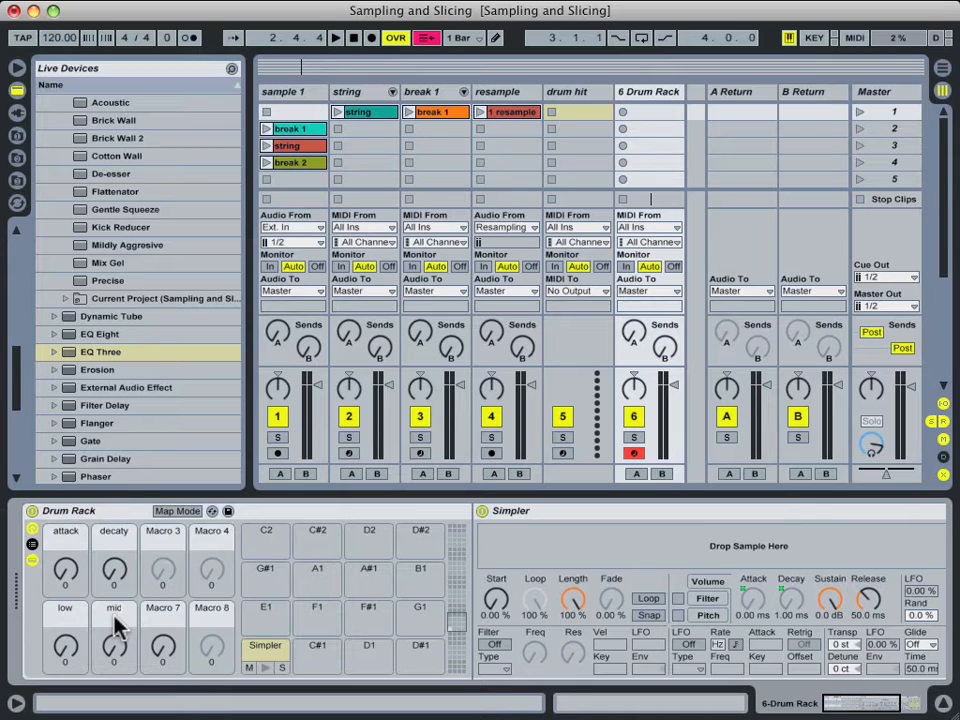
key(Return)
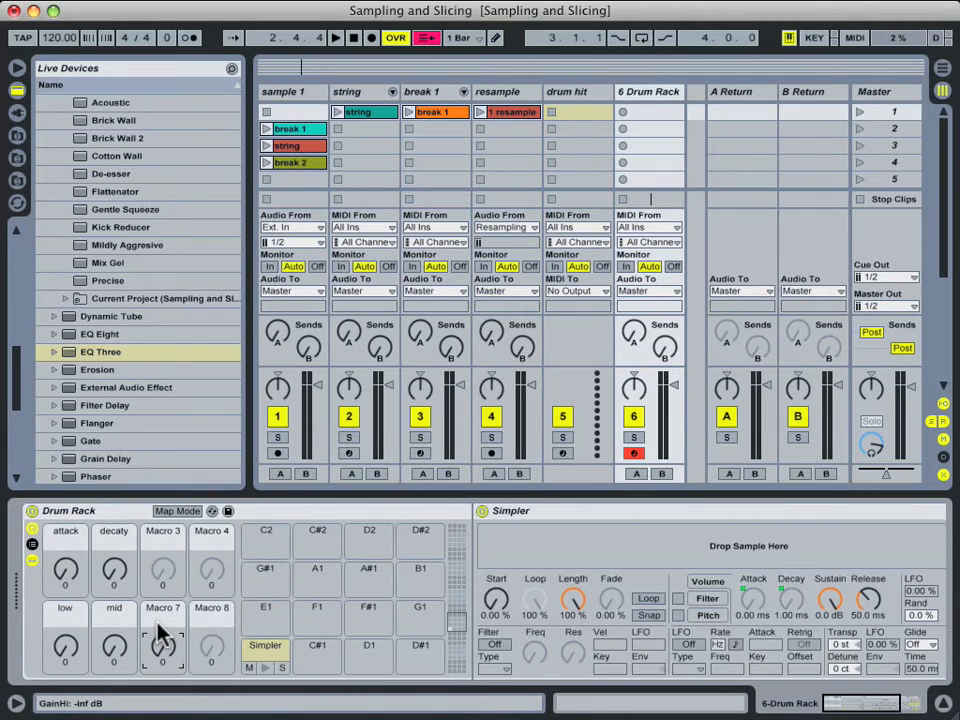
key(super+r)
text(high)
key(Return)
mouse_move(860, 707)
mouse_down()
mouse_move(876, 705)
mouse_move(863, 706)
mouse_up()
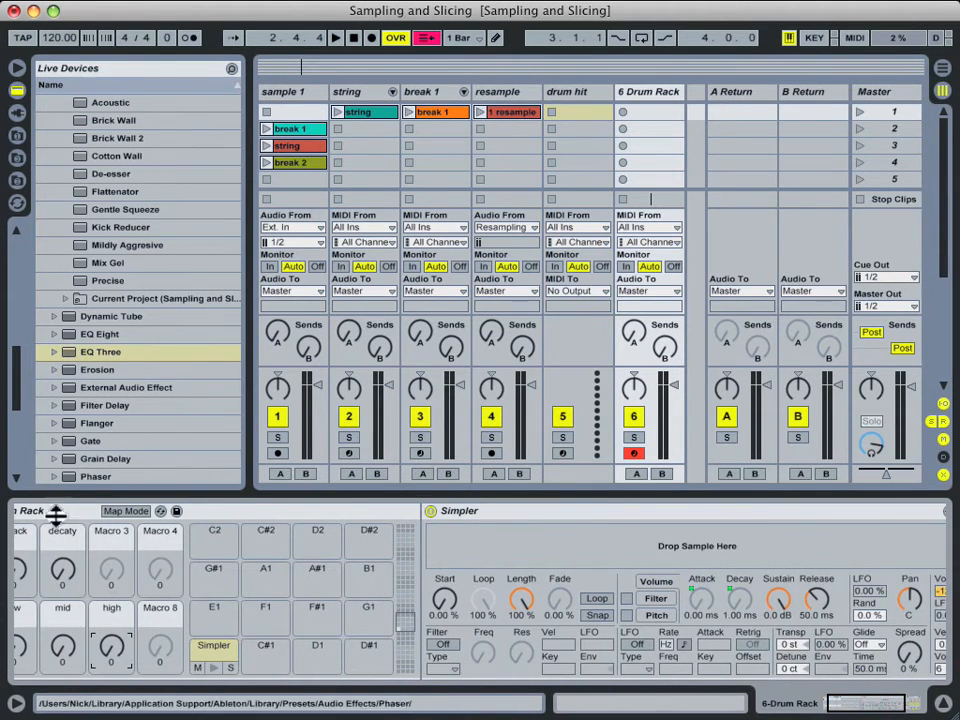
drag(866, 709, 873, 708)
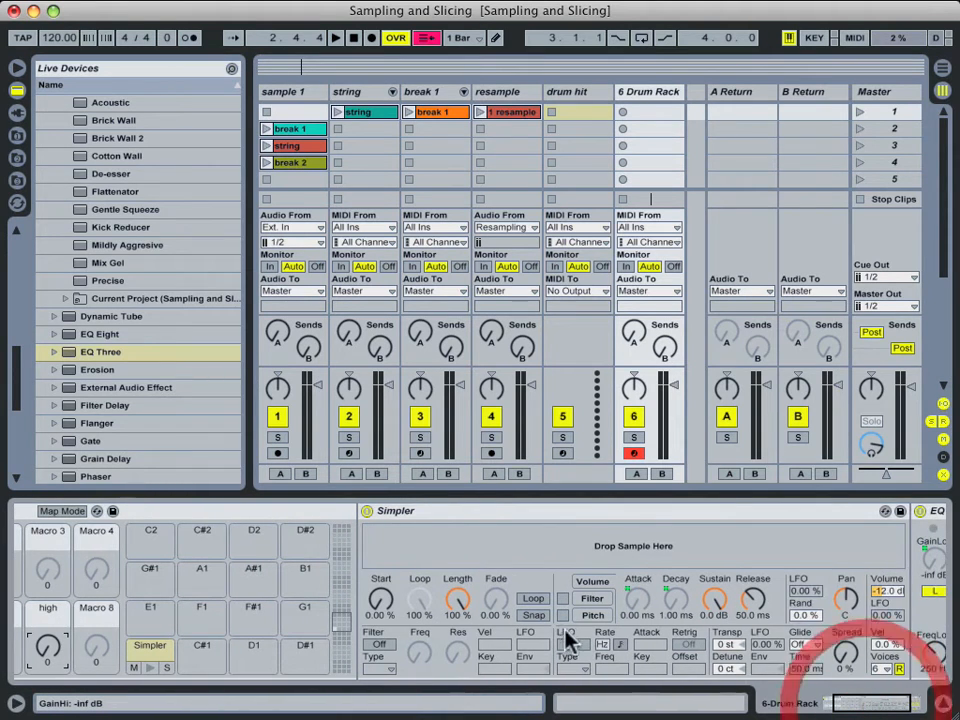
Switch on Simpler's filter and map its frequency to Macro 3.
right_click(412, 652)
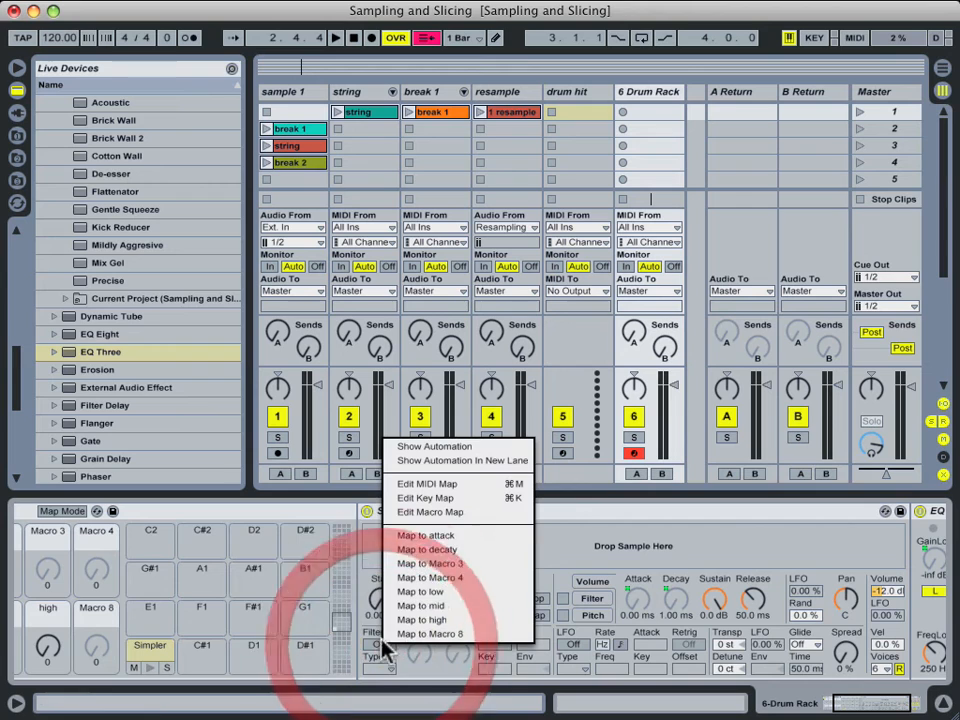
click(434, 563)
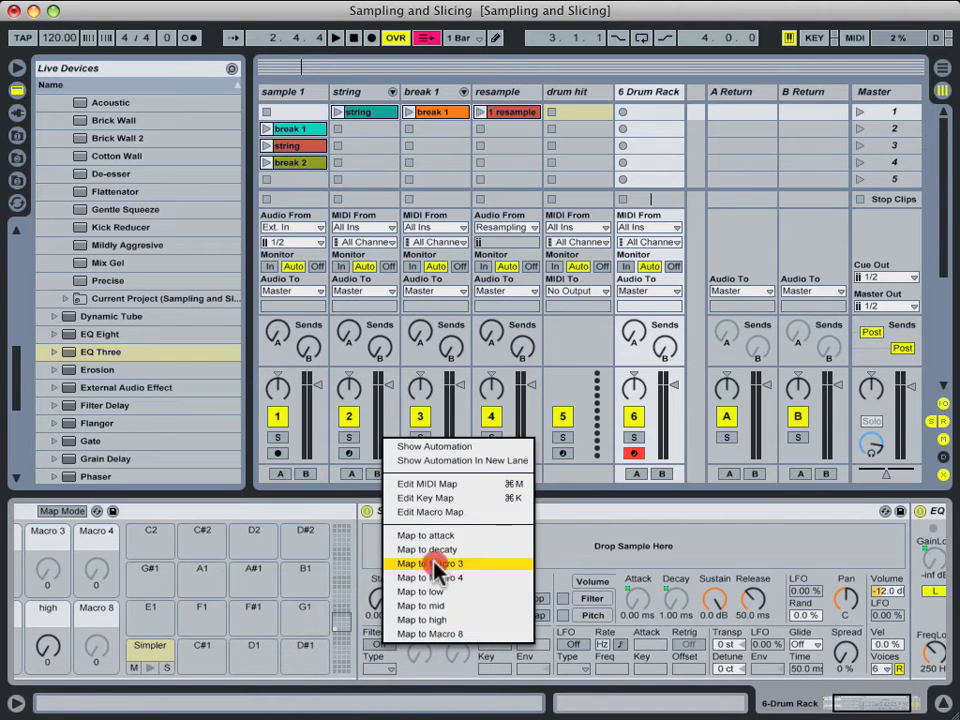
right_click(425, 652)
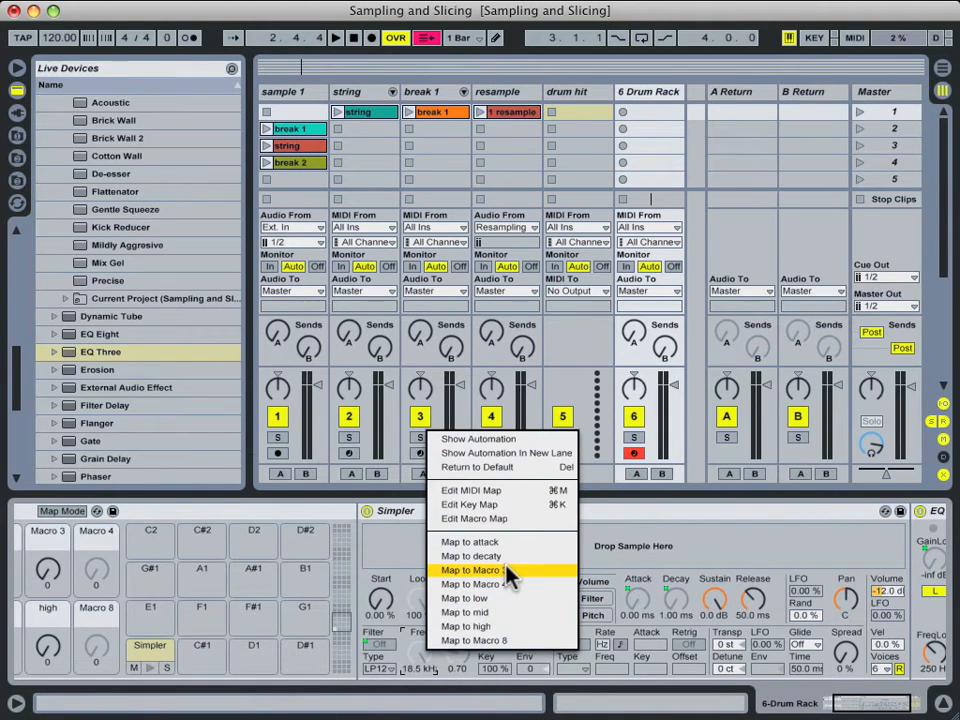
click(505, 570)
drag(878, 708, 853, 707)
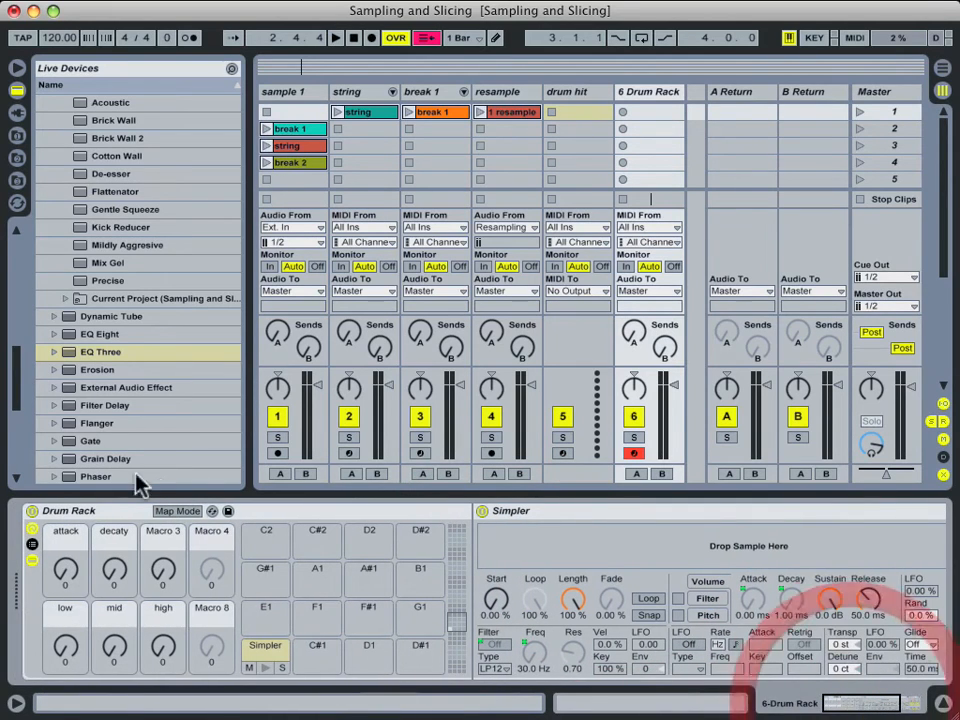
Rename Macro 3 to 'filter freq'.
click(167, 570)
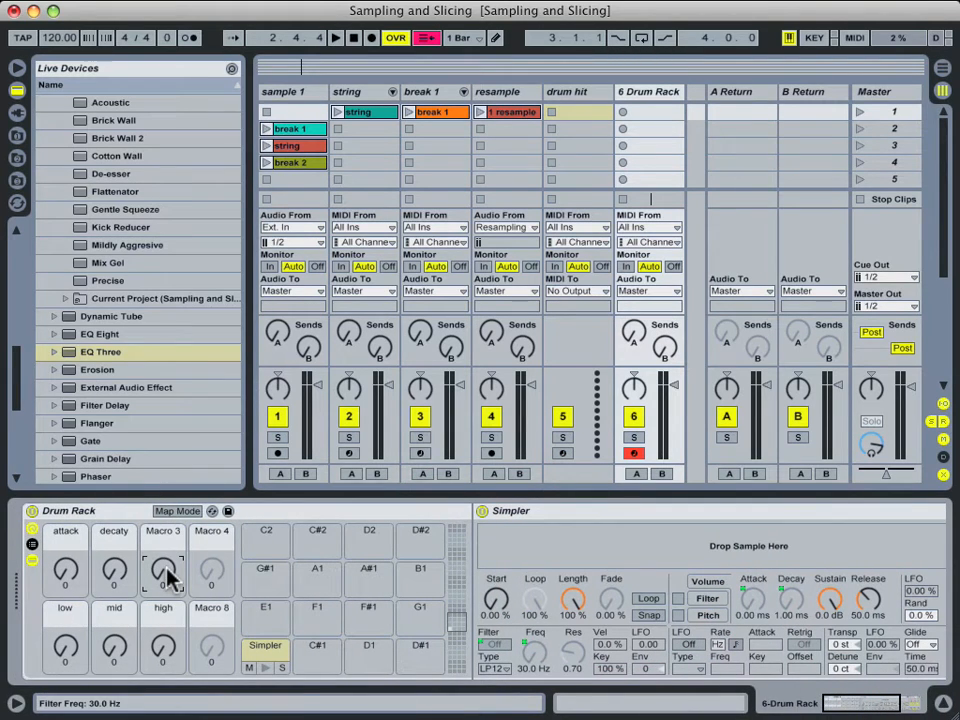
key(super+r)
text(filt)
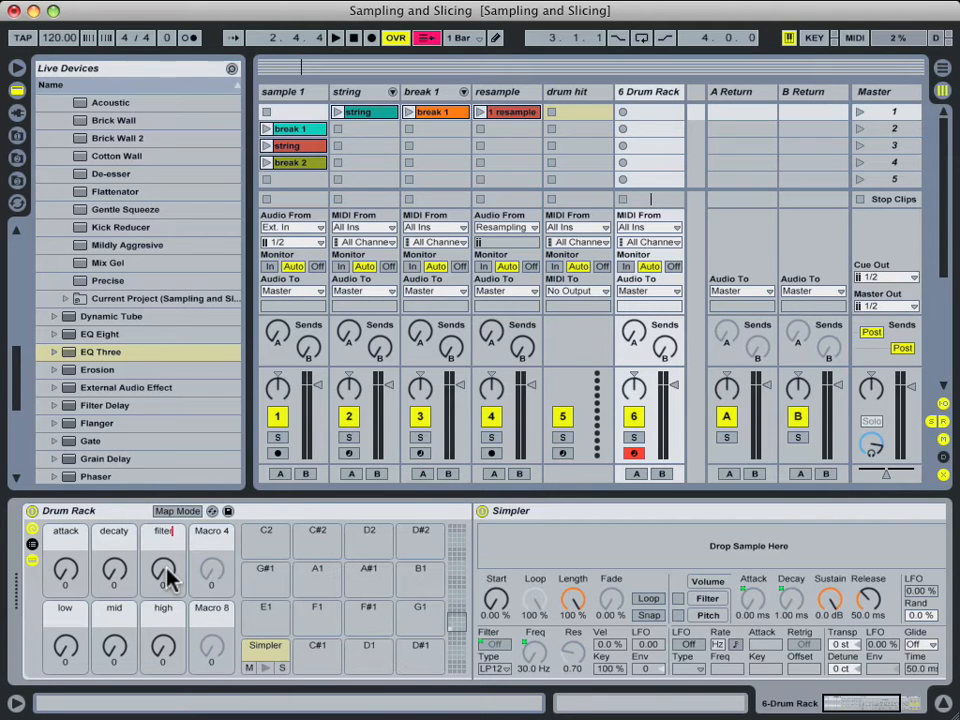
click(167, 573)
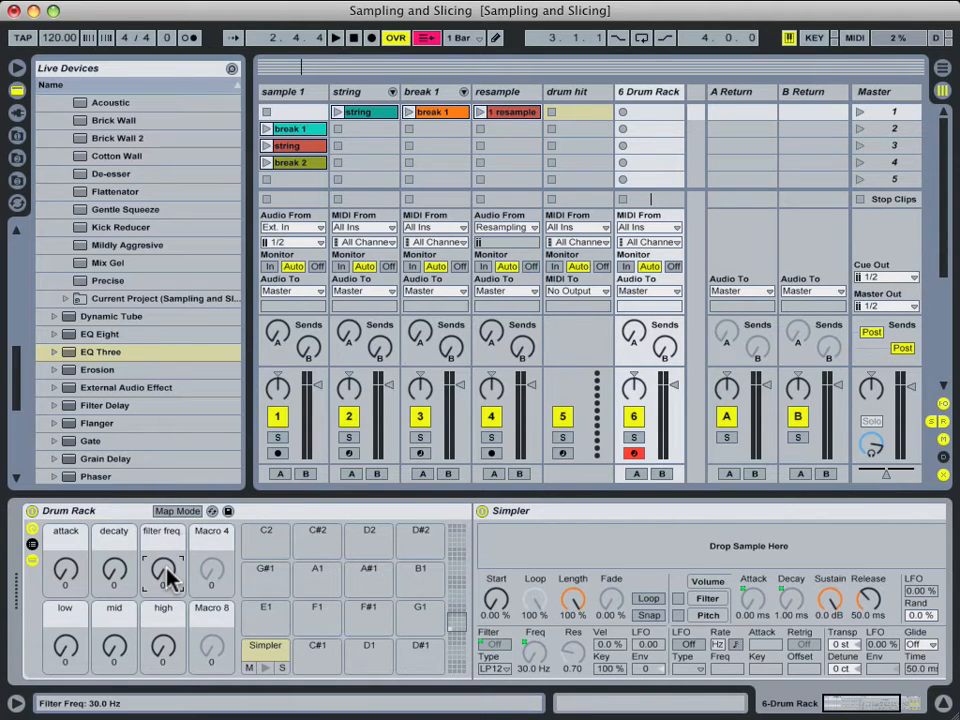
drag(862, 706, 872, 694)
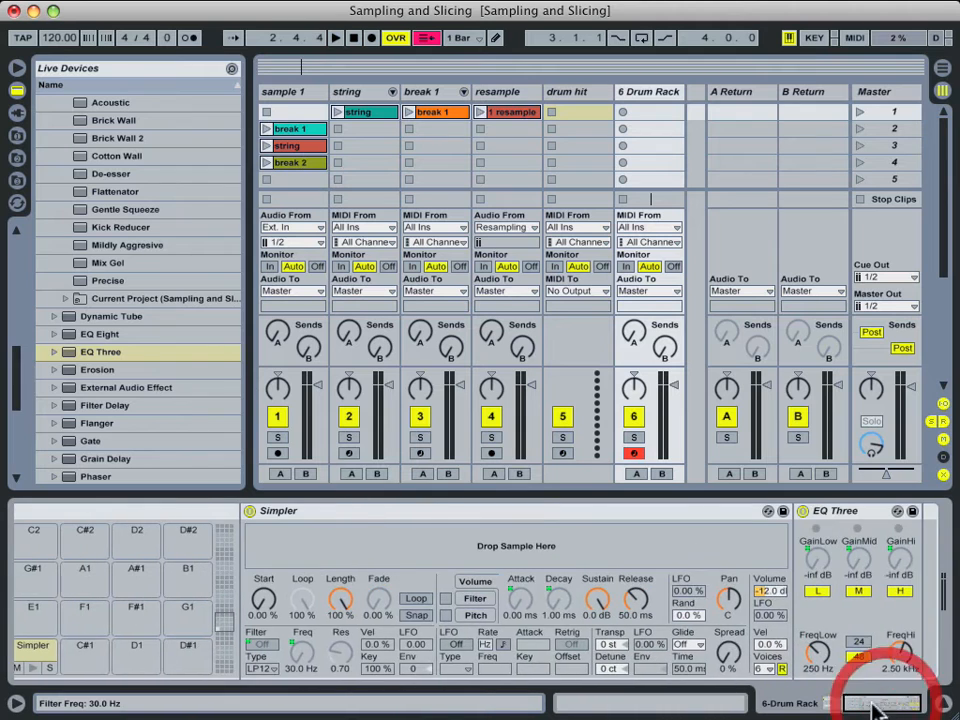
Map Simpler's loop switch to Macro 4 and name it 'loop on'.
right_click(415, 599)
click(463, 530)
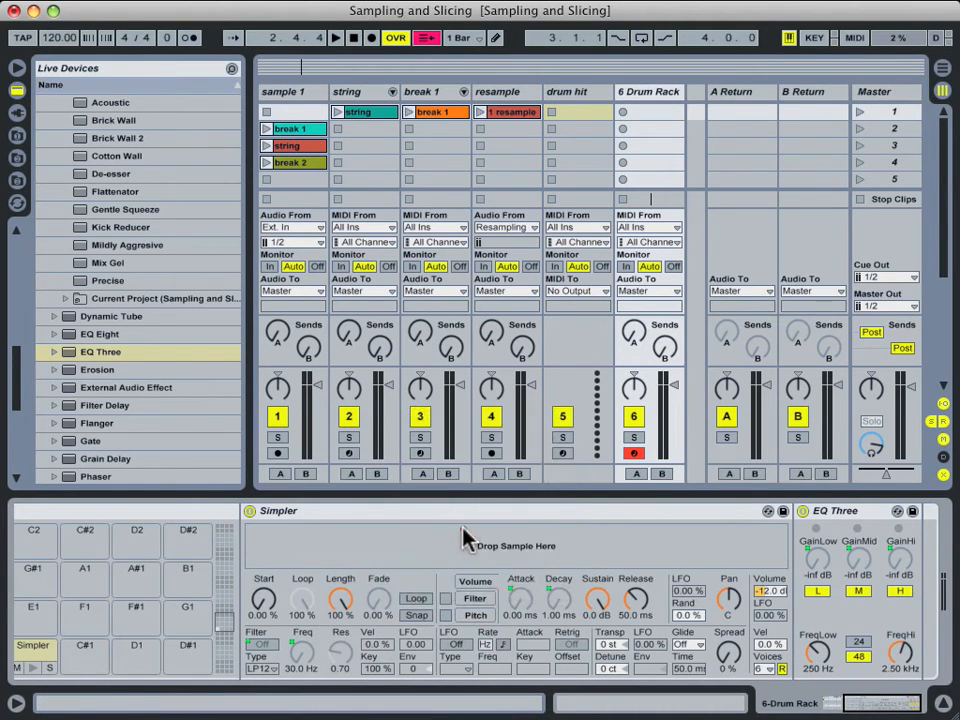
drag(853, 707, 700, 710)
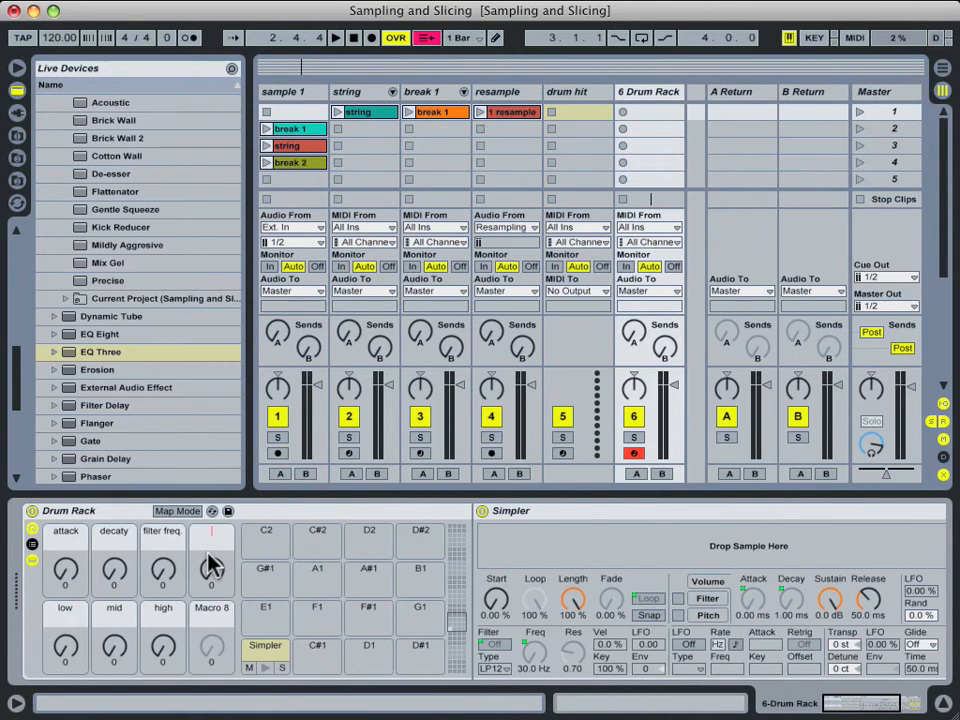
text(n)
key(Return)
Map Simpler's sample start to Macro 8 and name it 'loop start'.
right_click(497, 600)
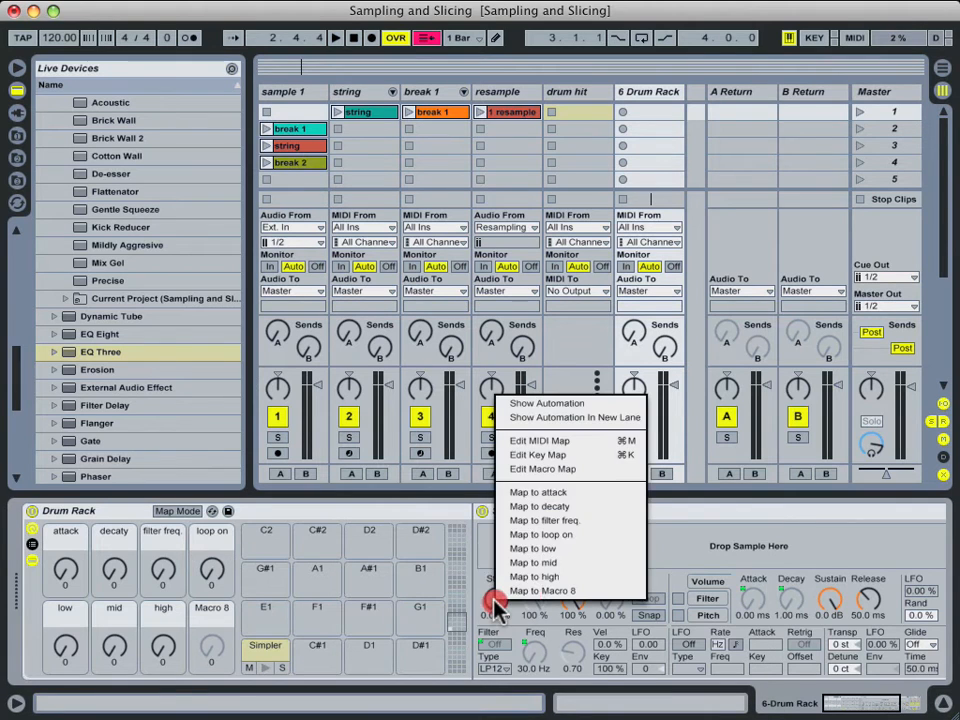
click(543, 580)
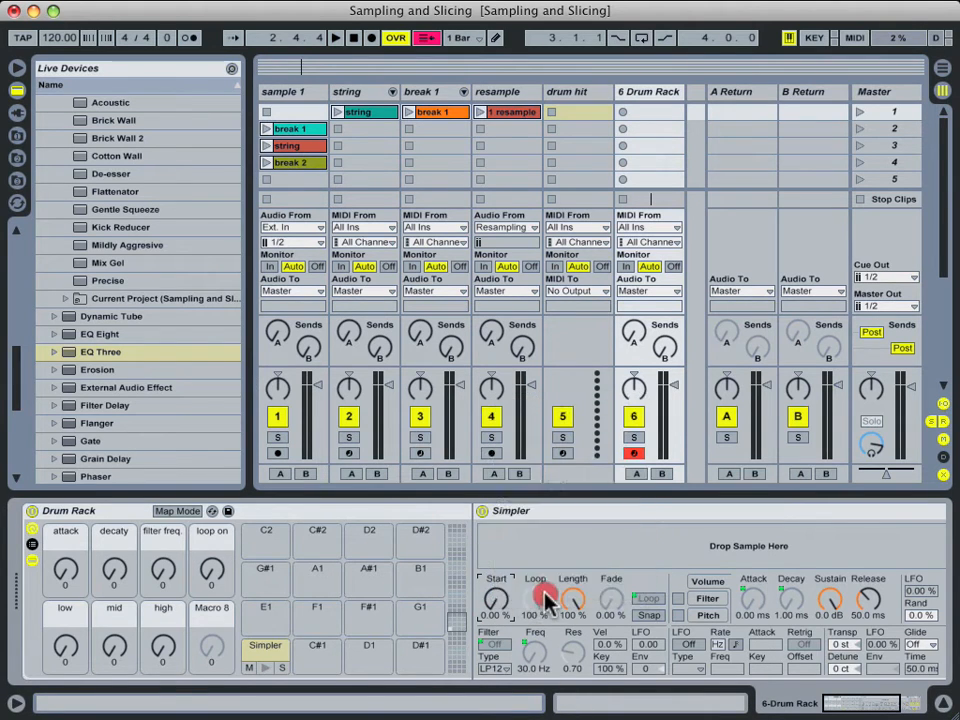
right_click(214, 619)
click(250, 703)
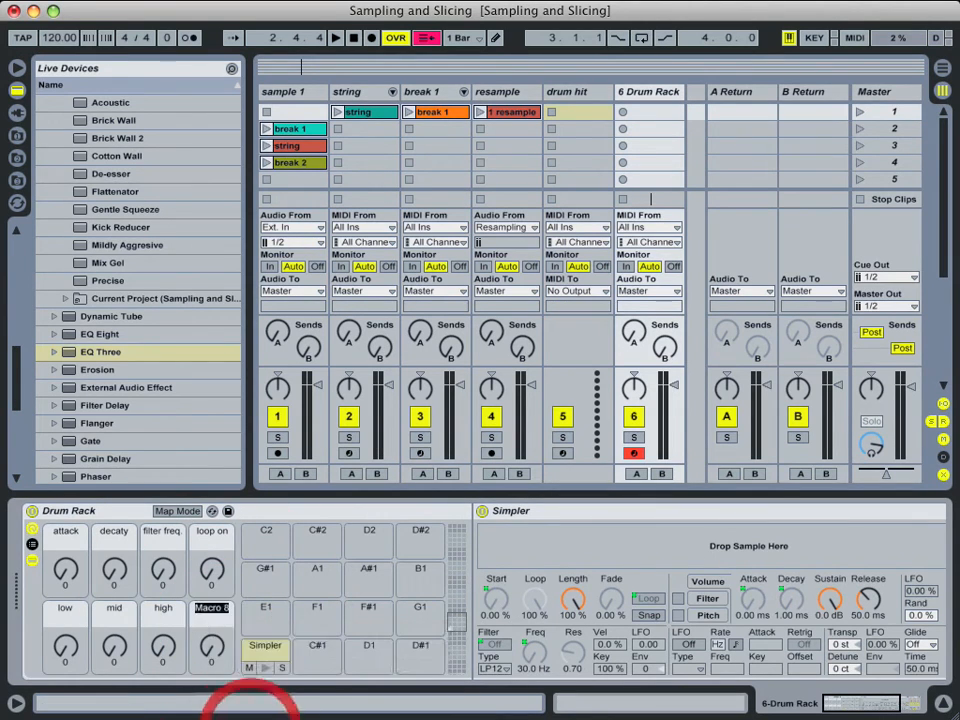
text(loop star)
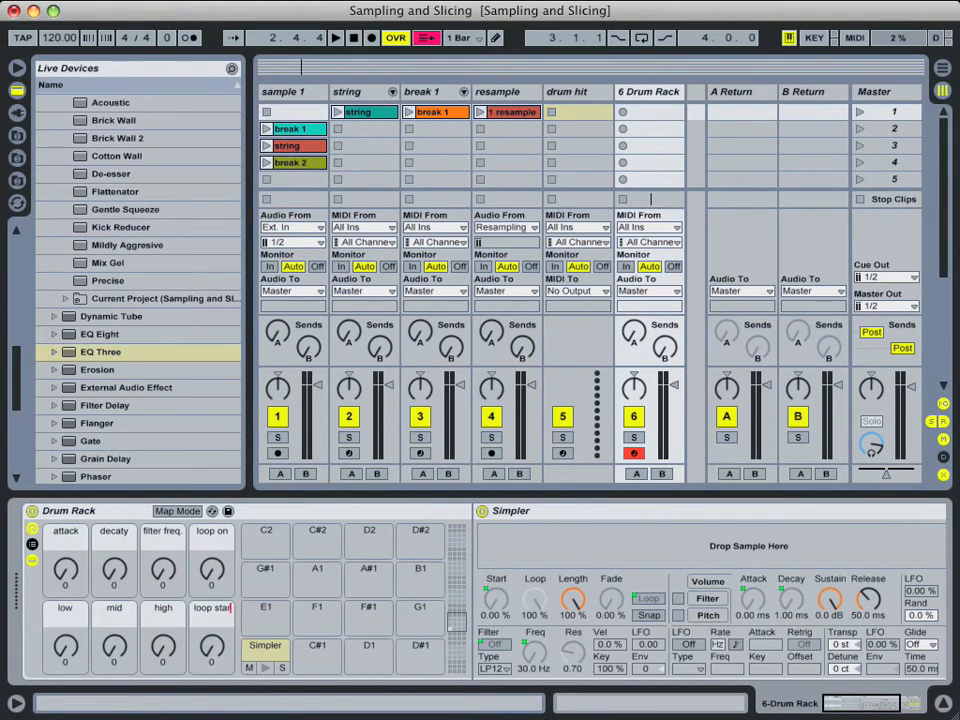
text(t)
key(Return)
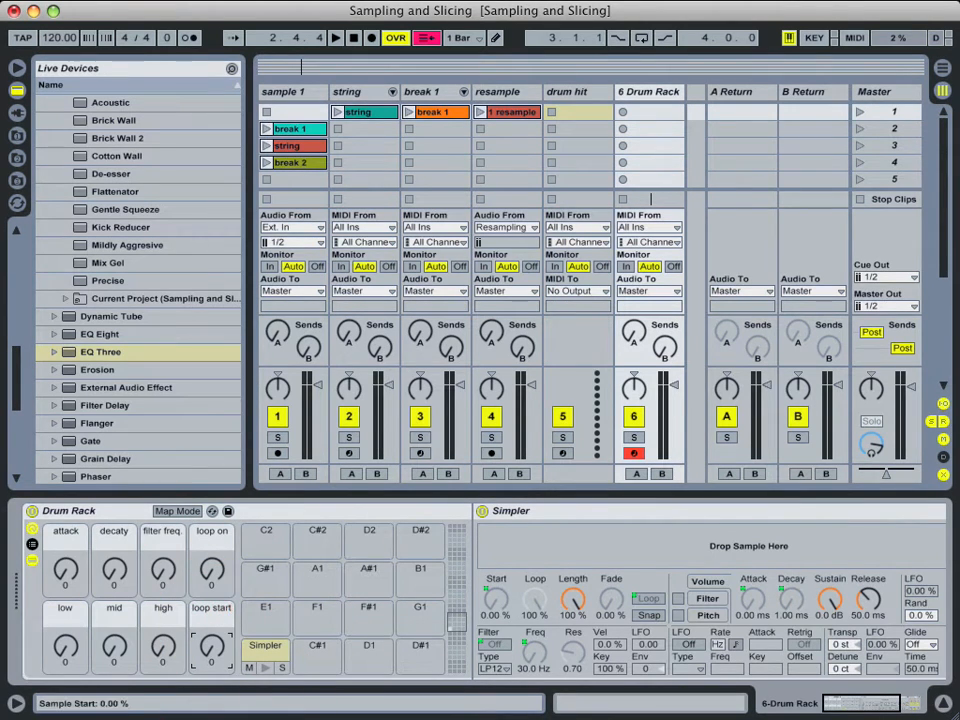
Save the Drum Rack as a preset named 'custom simpler'.
click(228, 513)
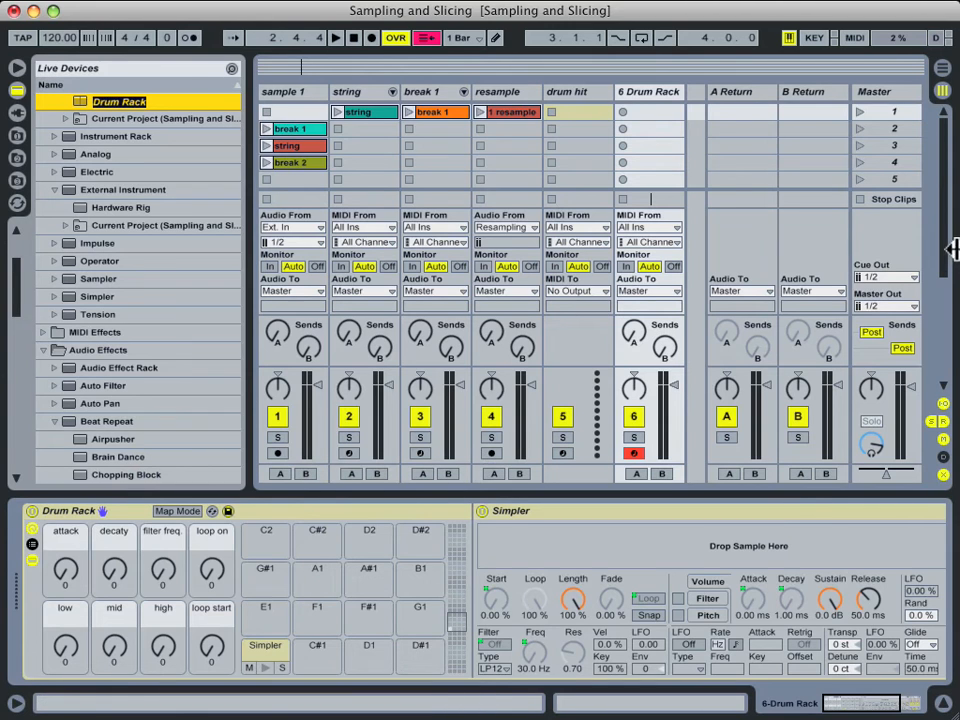
drag(16, 290, 15, 261)
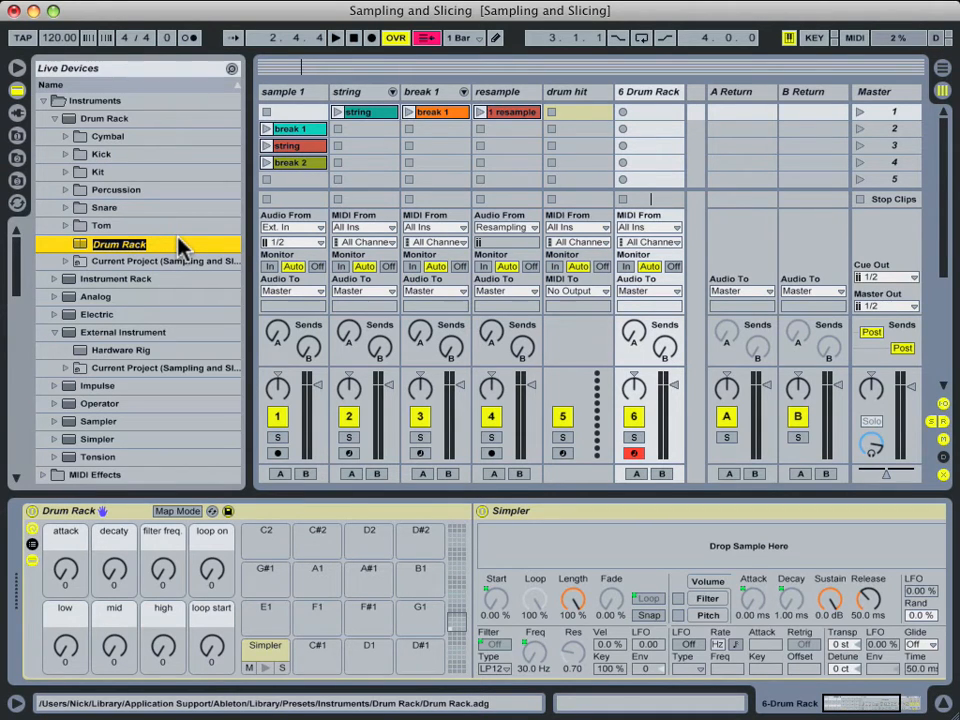
text(custom simpler)
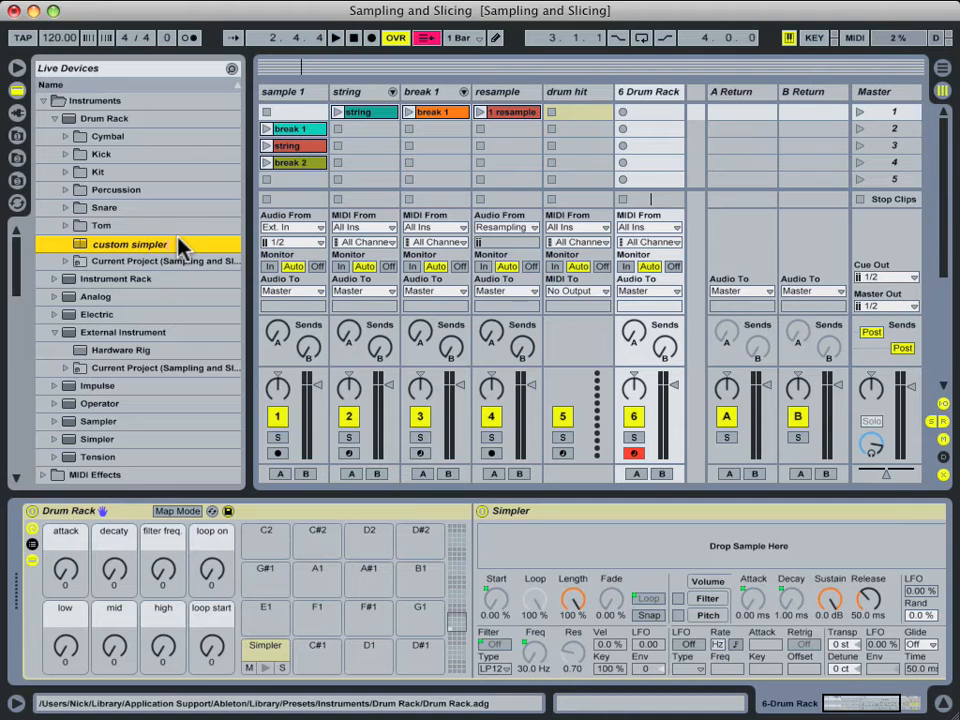
key(Return)
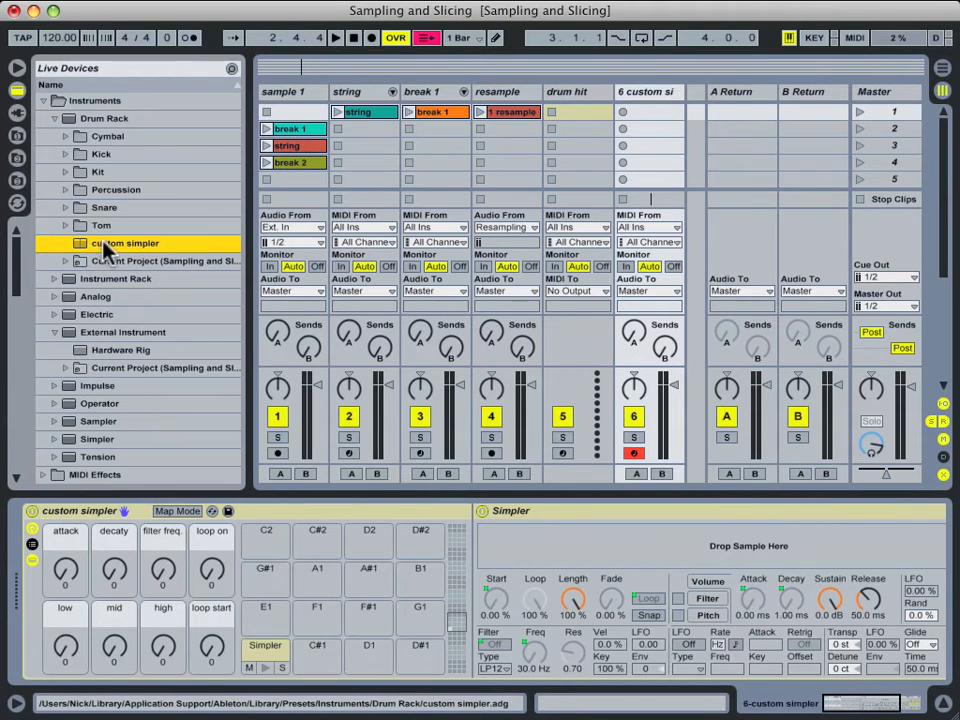
right_click(142, 245)
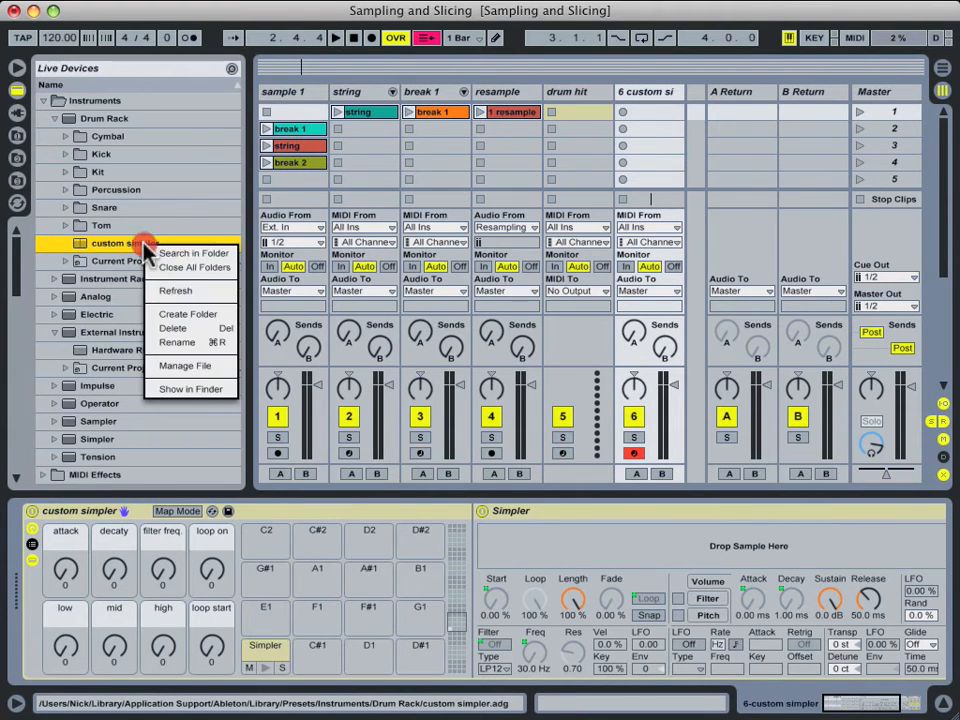
Copy custom simpler.adg into Library › Defaults › Slicing, then close Finder.
click(194, 393)
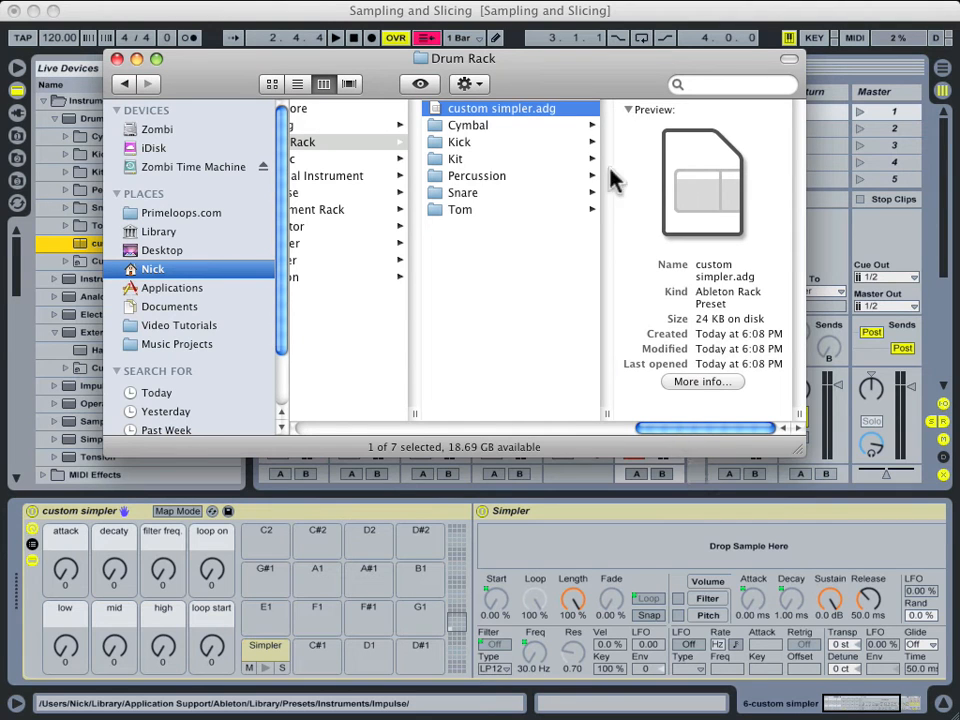
right_click(542, 111)
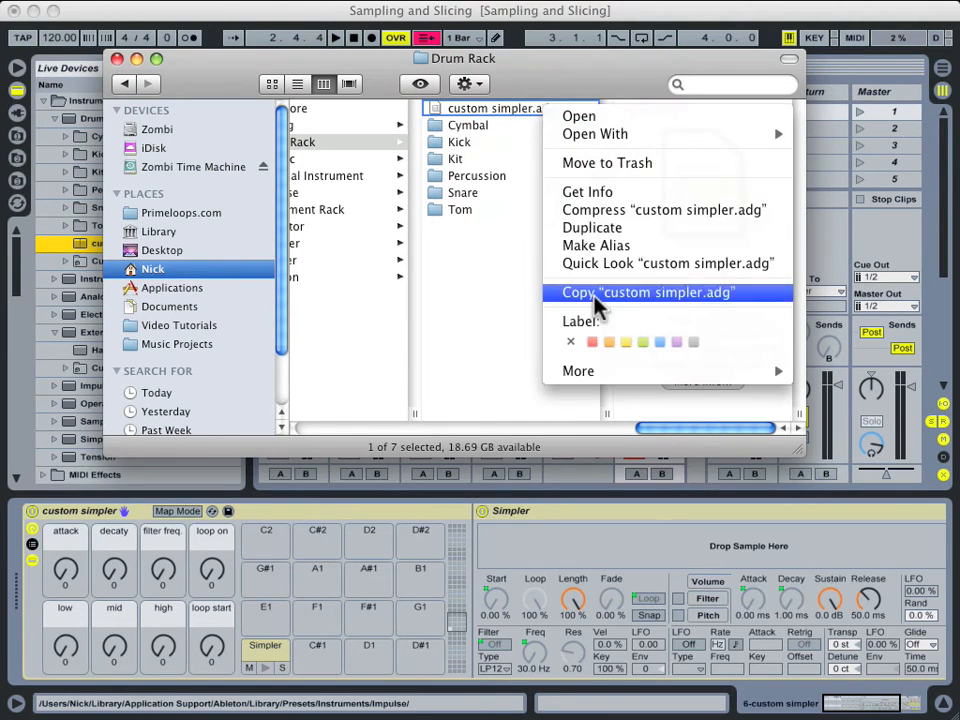
click(548, 306)
drag(690, 426, 543, 426)
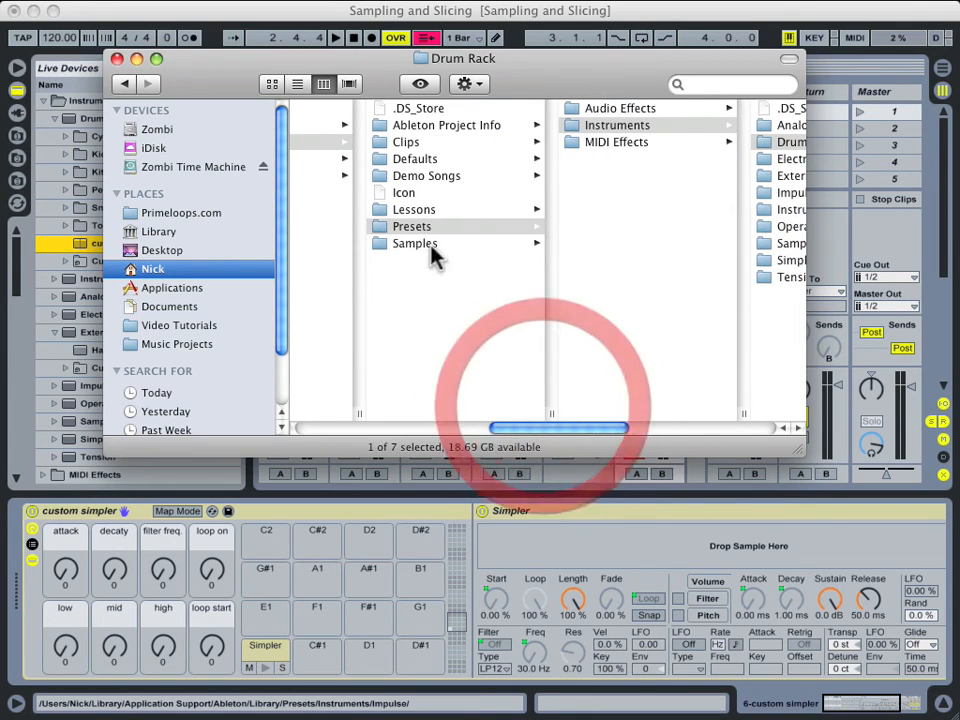
click(407, 160)
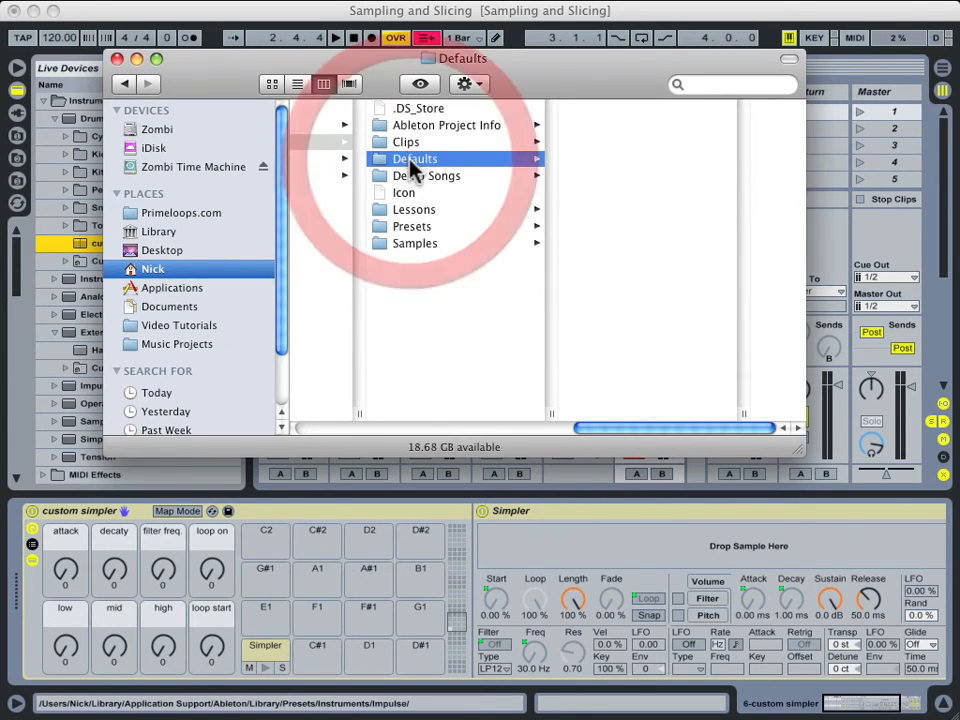
click(610, 179)
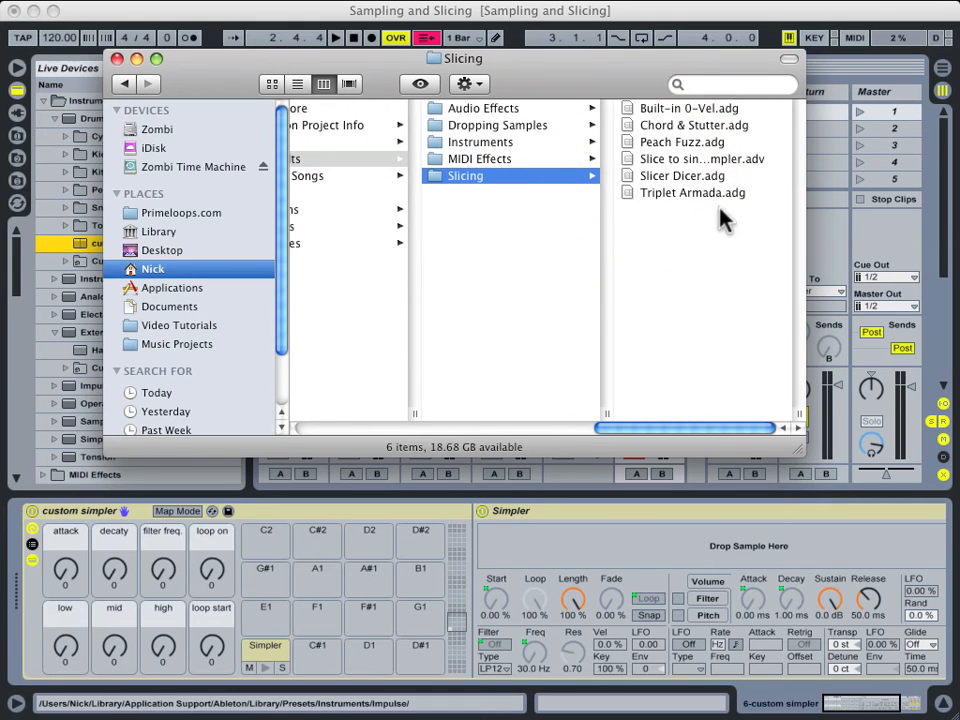
click(709, 244)
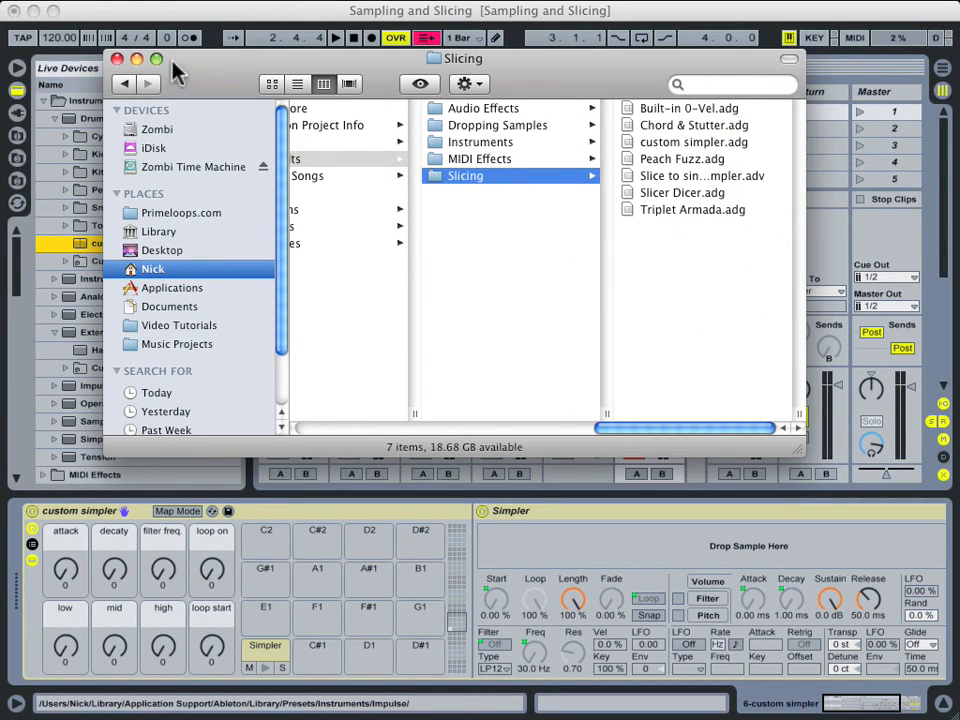
click(116, 60)
click(666, 88)
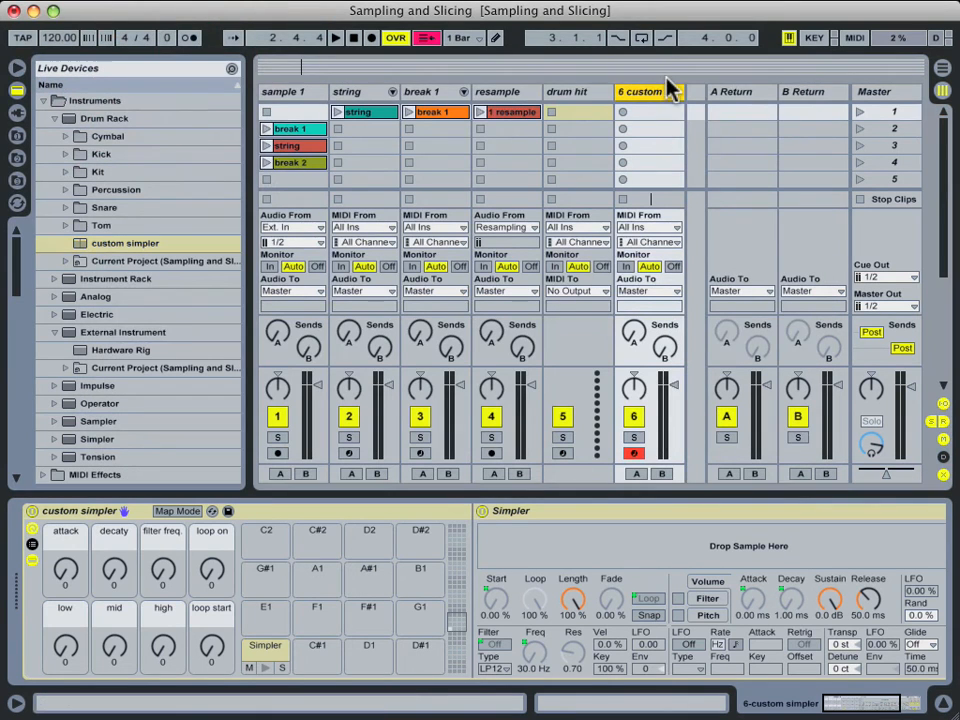
Delete the custom simpler track and start slicing the resample clip to a new MIDI track.
key(Delete)
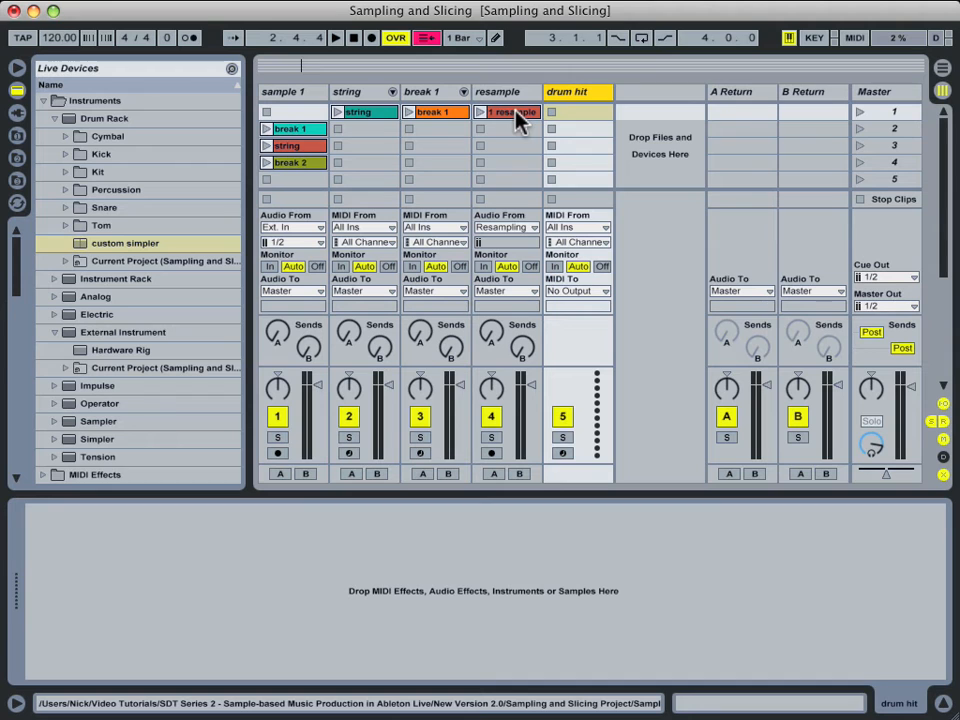
right_click(518, 119)
click(575, 299)
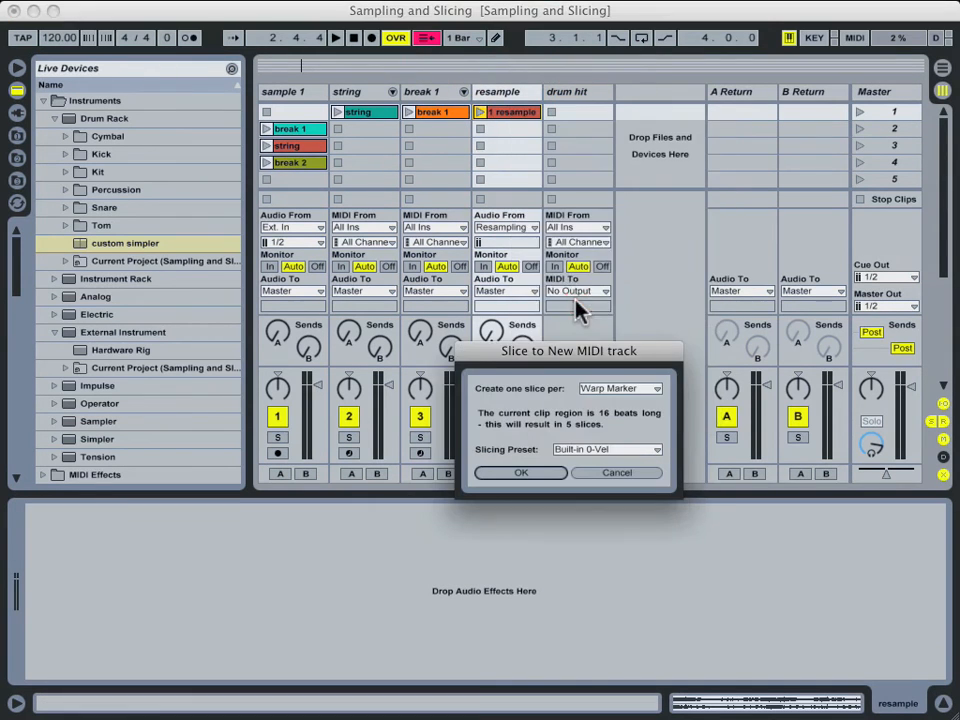
Slice at 1/4 Note using the custom simpler slicing preset, producing 16 pads.
click(619, 389)
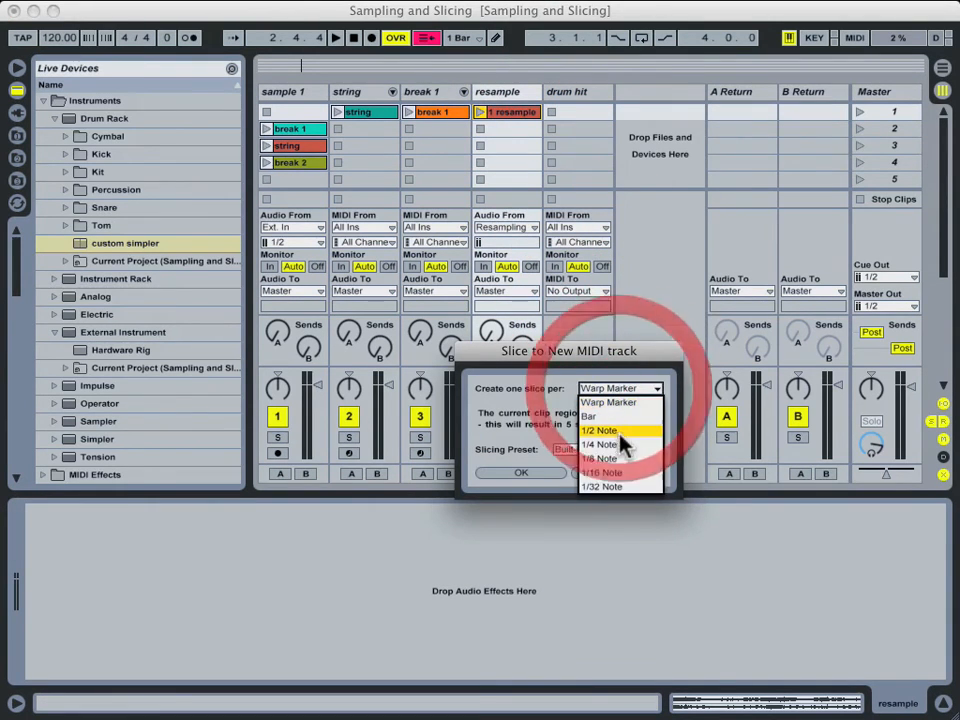
click(612, 444)
click(614, 449)
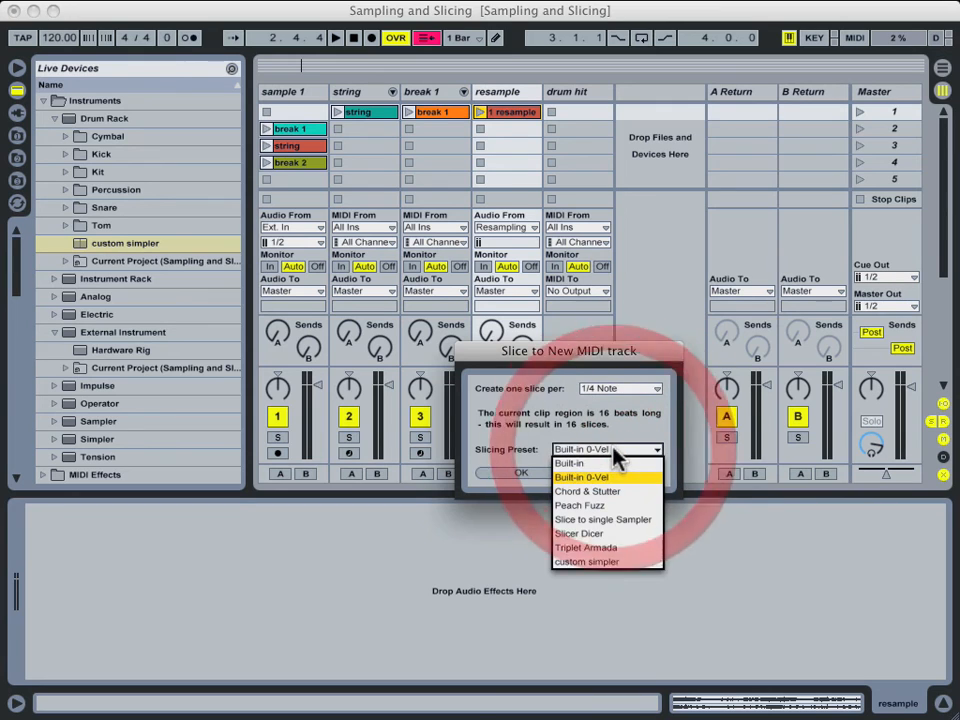
click(607, 563)
click(530, 476)
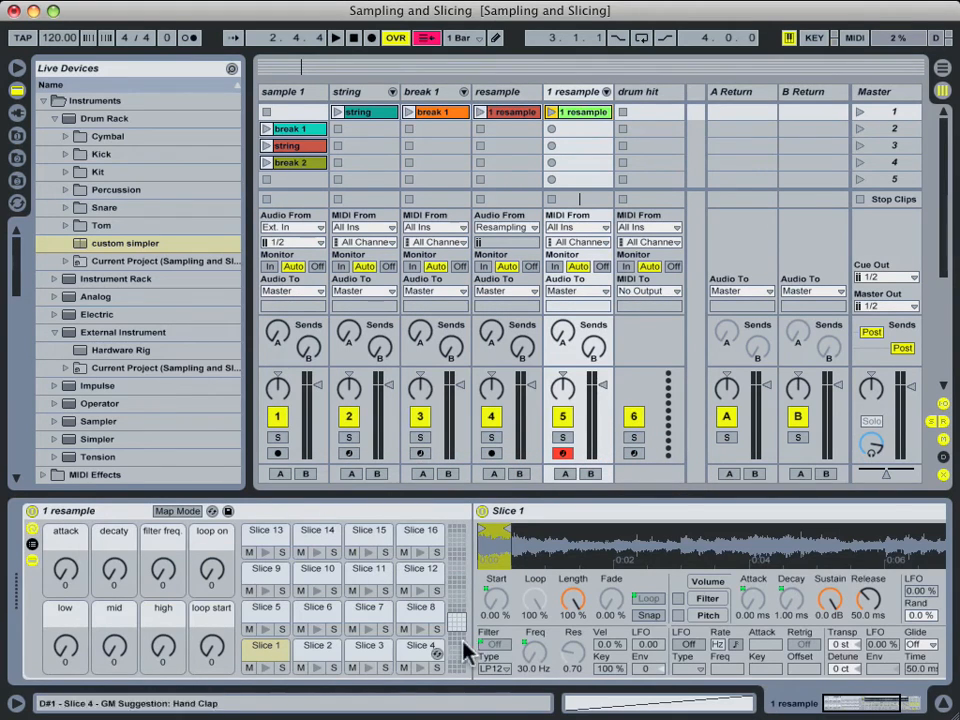
click(905, 707)
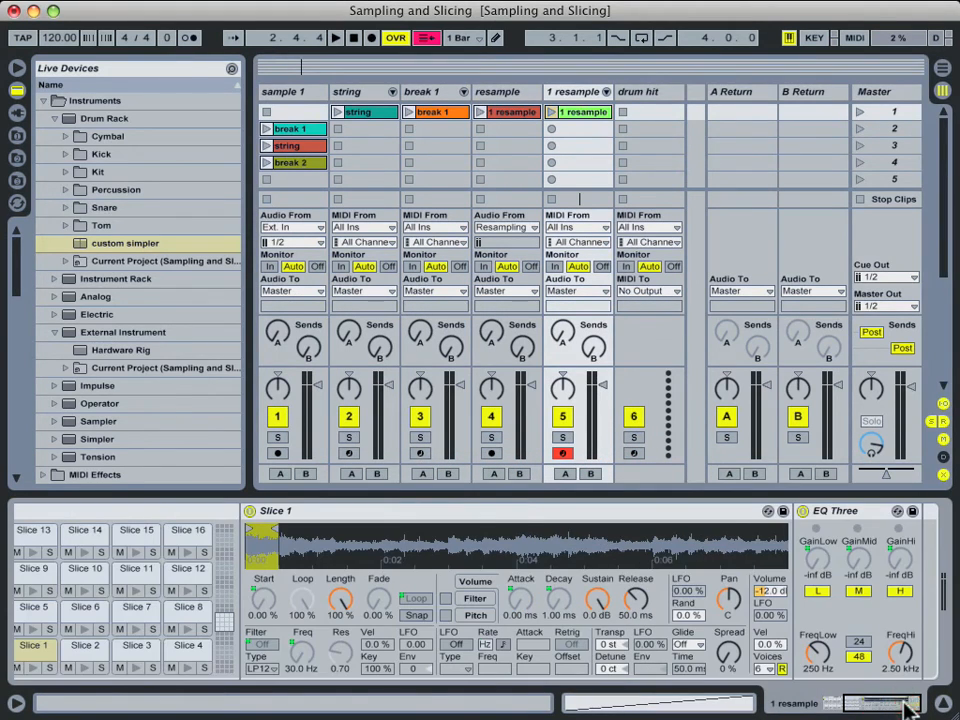
click(130, 568)
click(80, 572)
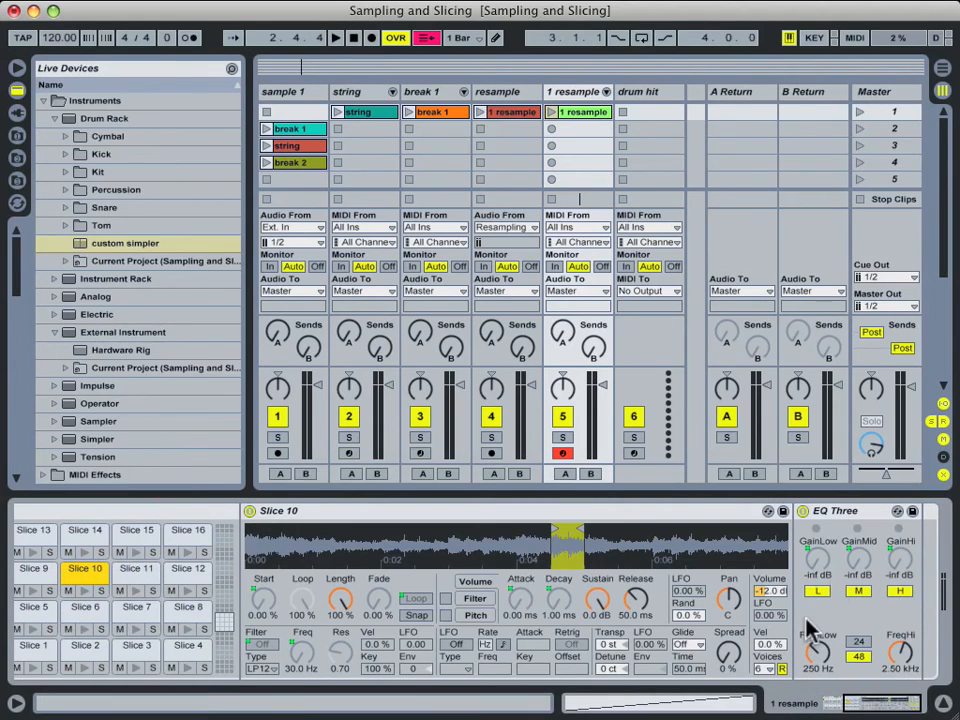
drag(845, 701, 944, 704)
drag(877, 701, 733, 703)
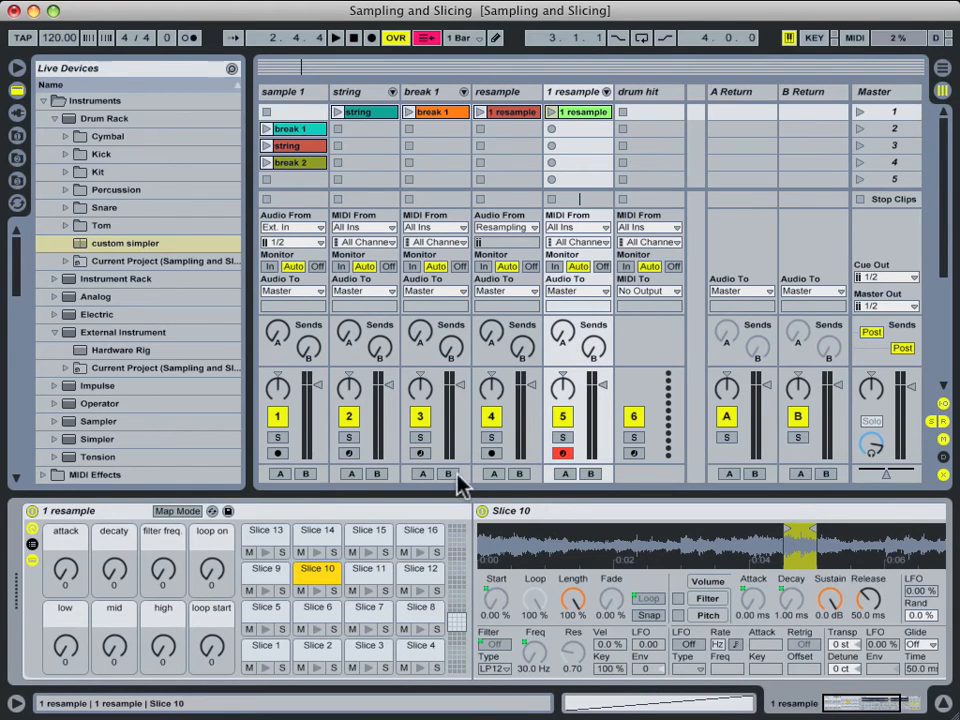
click(320, 516)
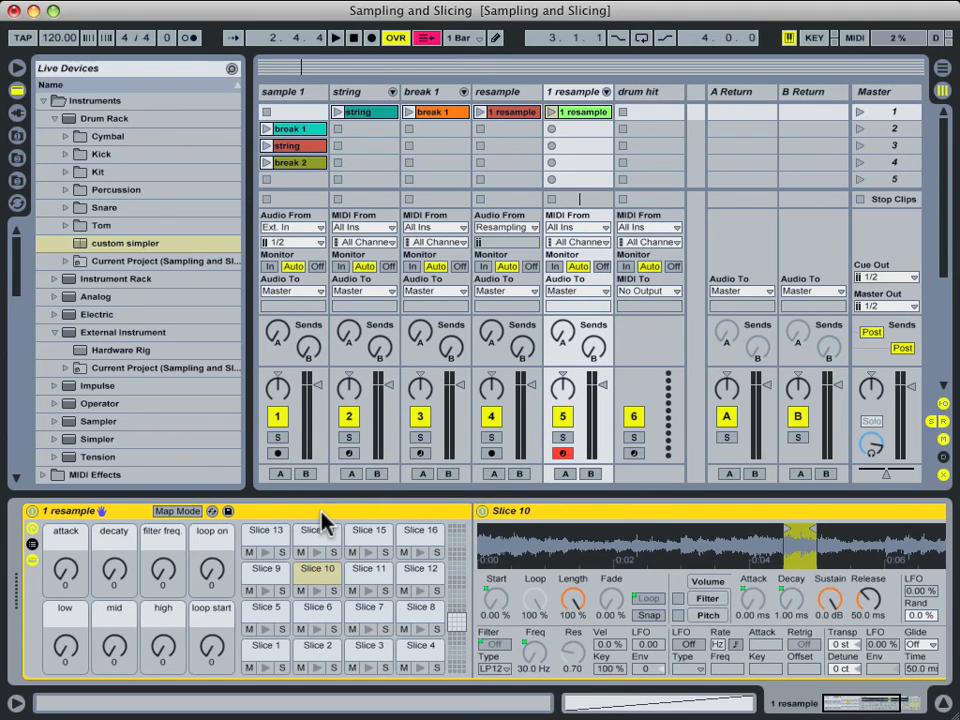
click(262, 656)
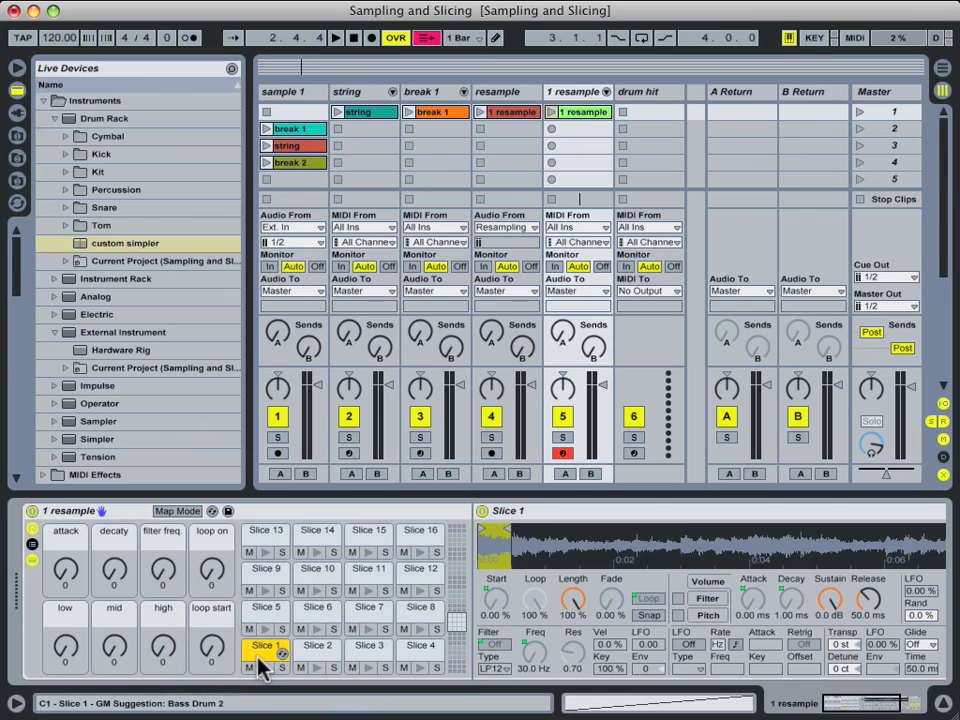